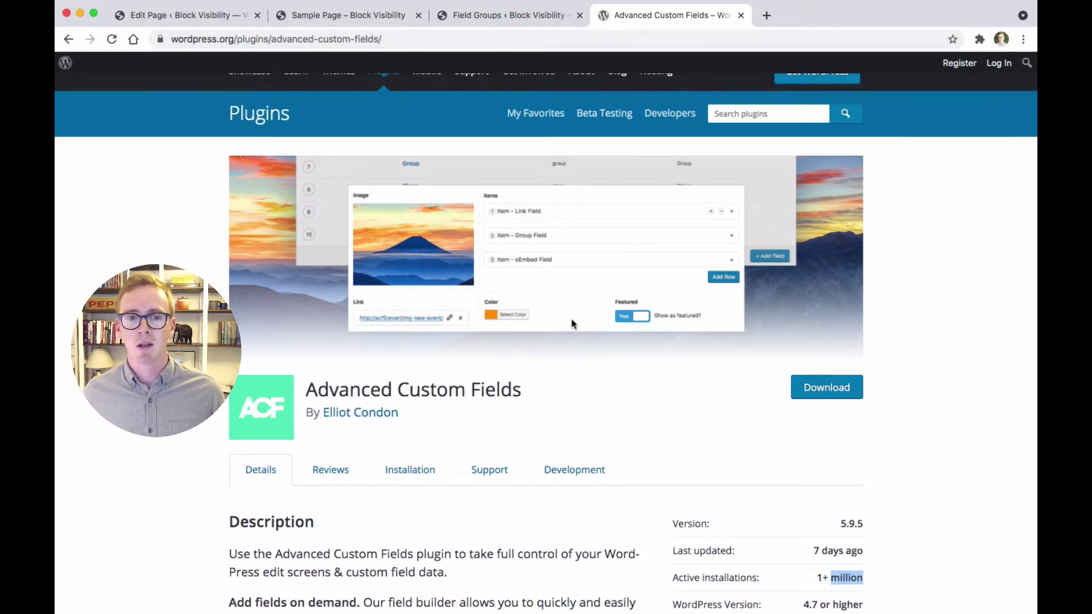
# Delete the old image block under Heading One so only the lorem paragraphs remain.
pyautogui.scroll(-3, 571, 319)
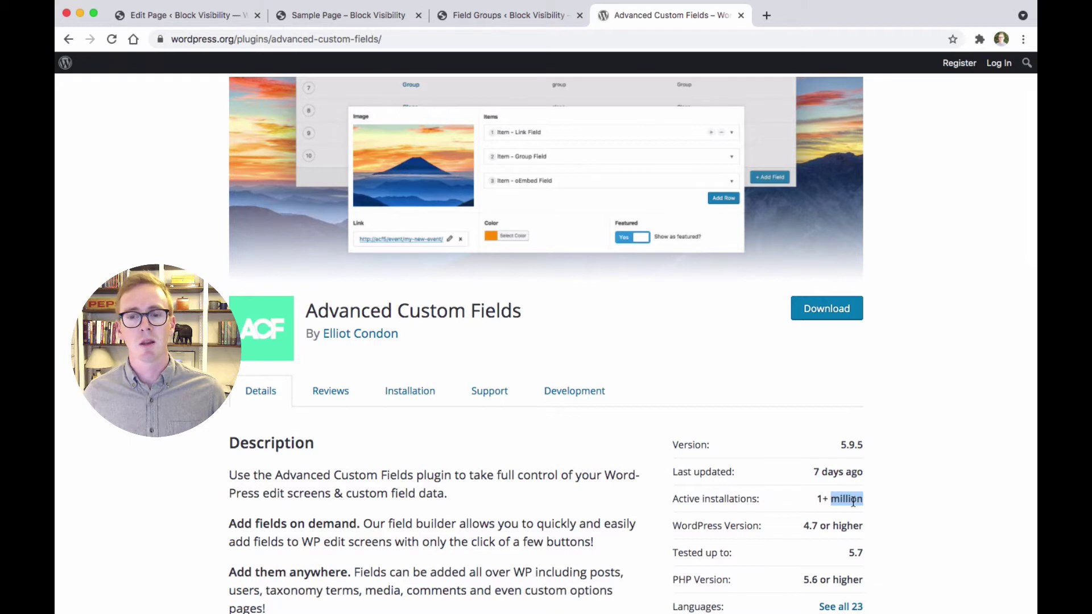
pyautogui.scroll(4, 853, 502)
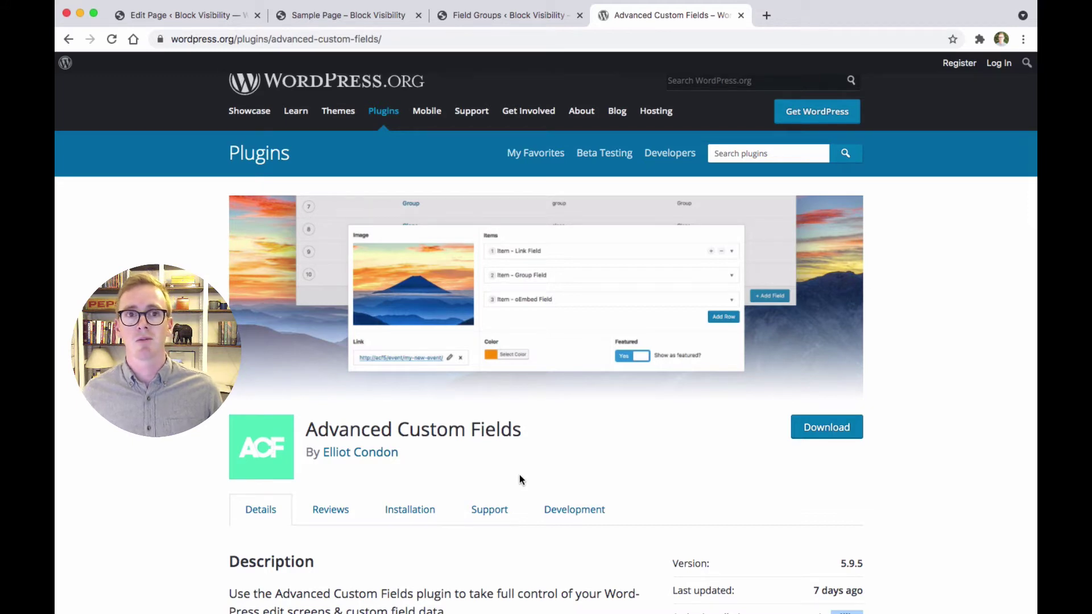
pyautogui.click(220, 19)
pyautogui.scroll(10, 756, 308)
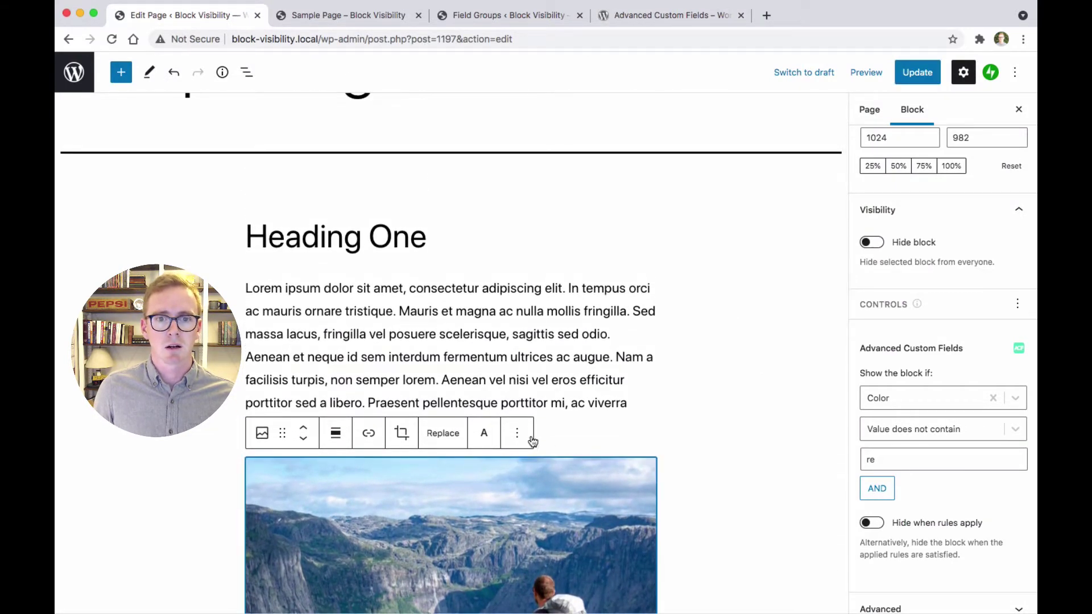
pyautogui.click(516, 433)
pyautogui.click(608, 387)
pyautogui.click(719, 373)
pyautogui.scroll(3, 719, 373)
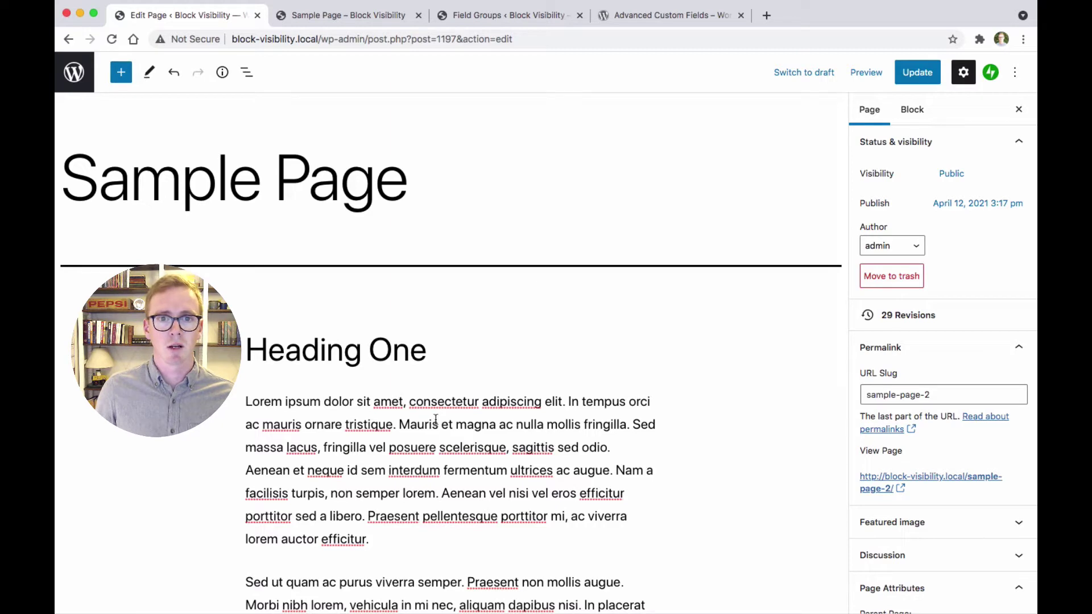
pyautogui.scroll(-3, 546, 414)
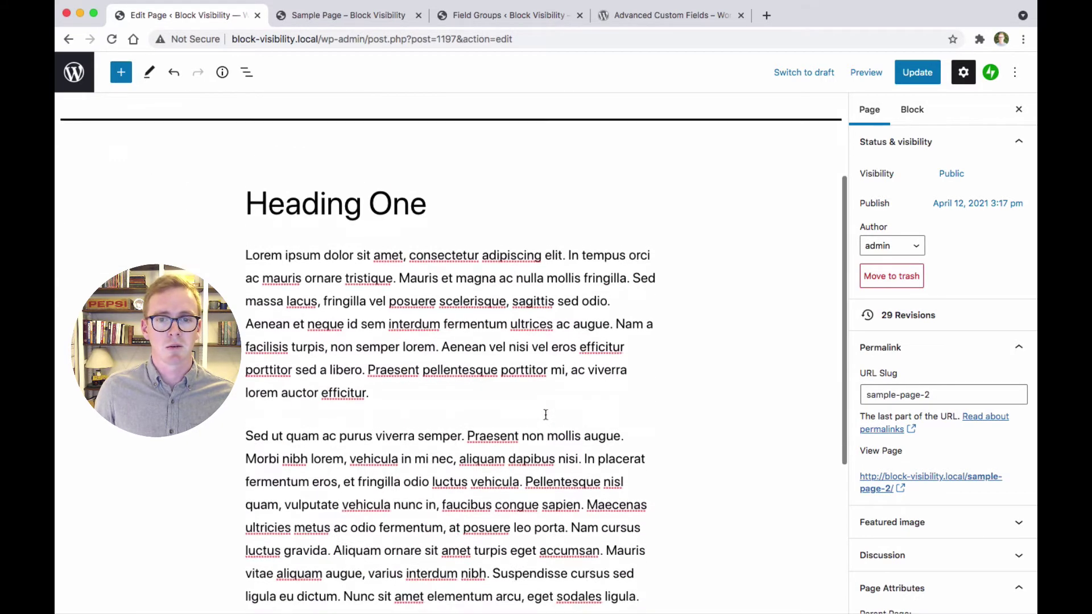
pyautogui.scroll(3, 593, 406)
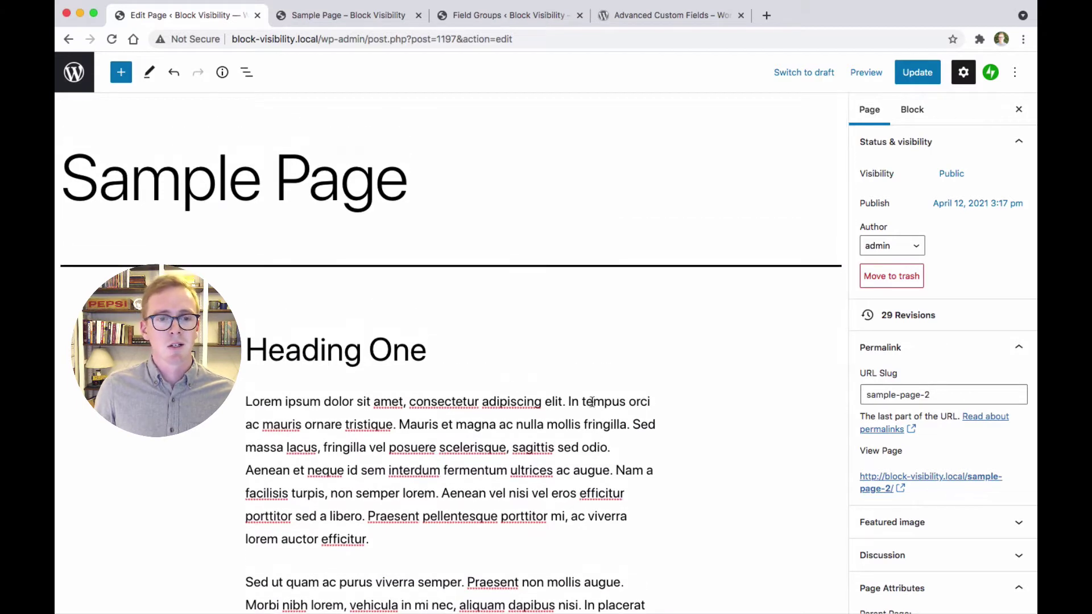
pyautogui.scroll(-3, 593, 402)
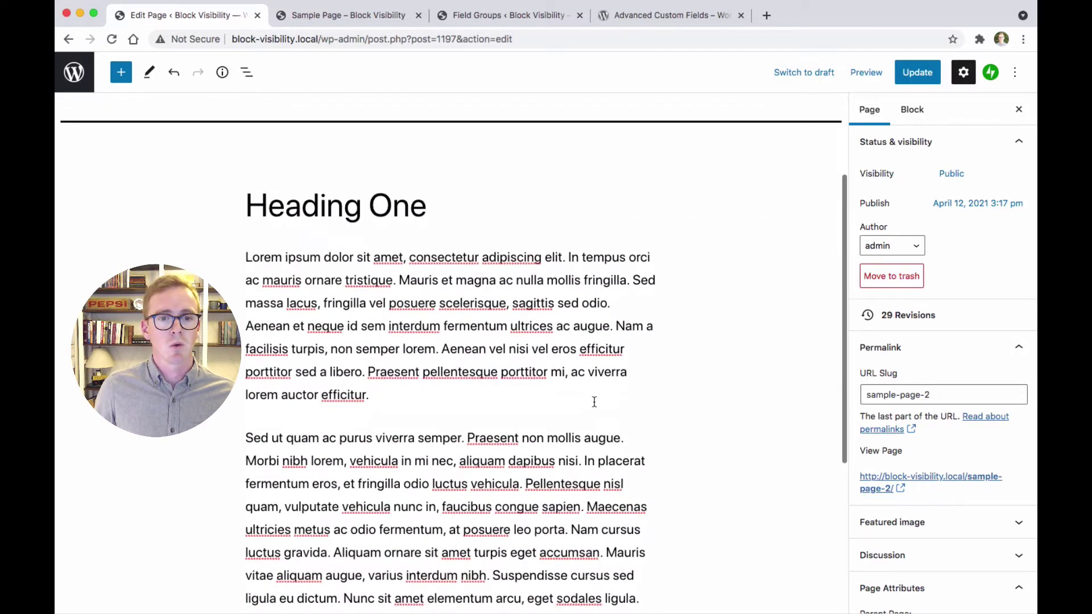
# Insert an Image block after the first lorem paragraph using the hiker-over-fjord photo from the Media Library.
pyautogui.click(408, 395)
pyautogui.press('Return')
pyautogui.write('/image')
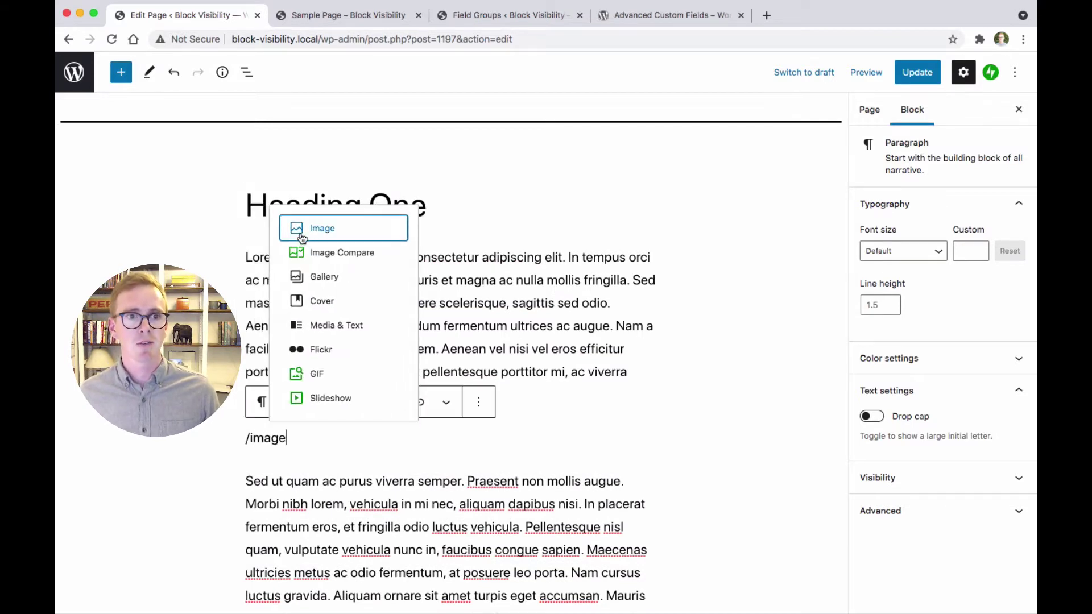
pyautogui.click(308, 228)
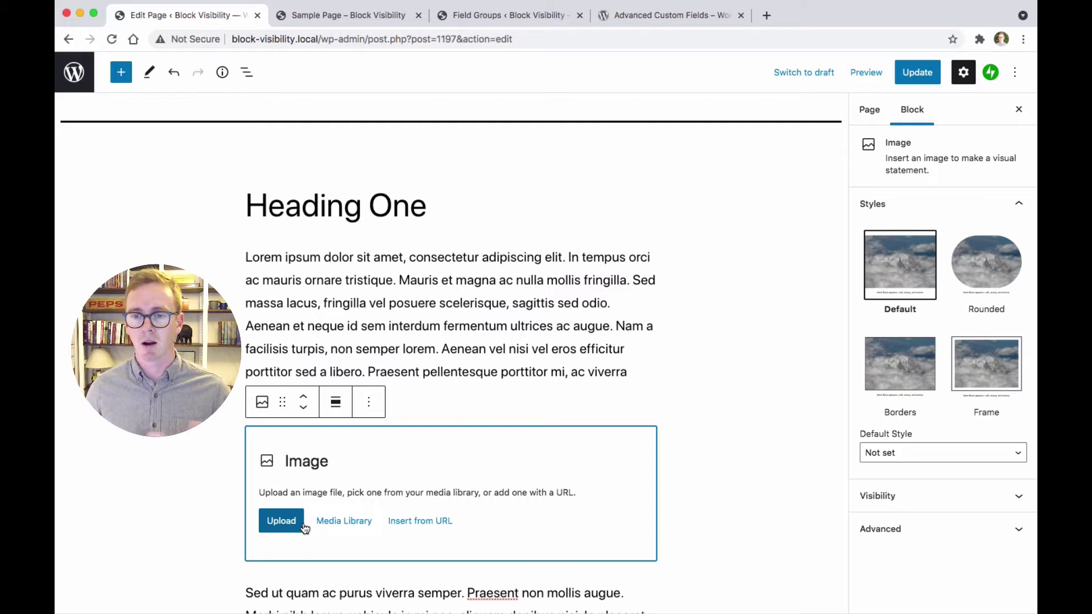
pyautogui.click(344, 521)
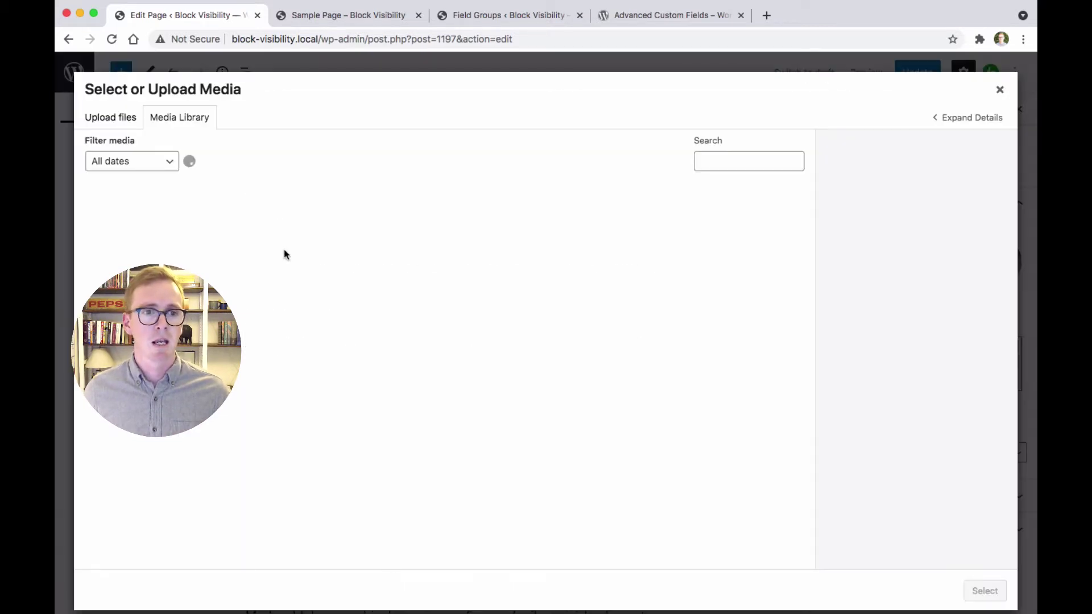
pyautogui.click(236, 238)
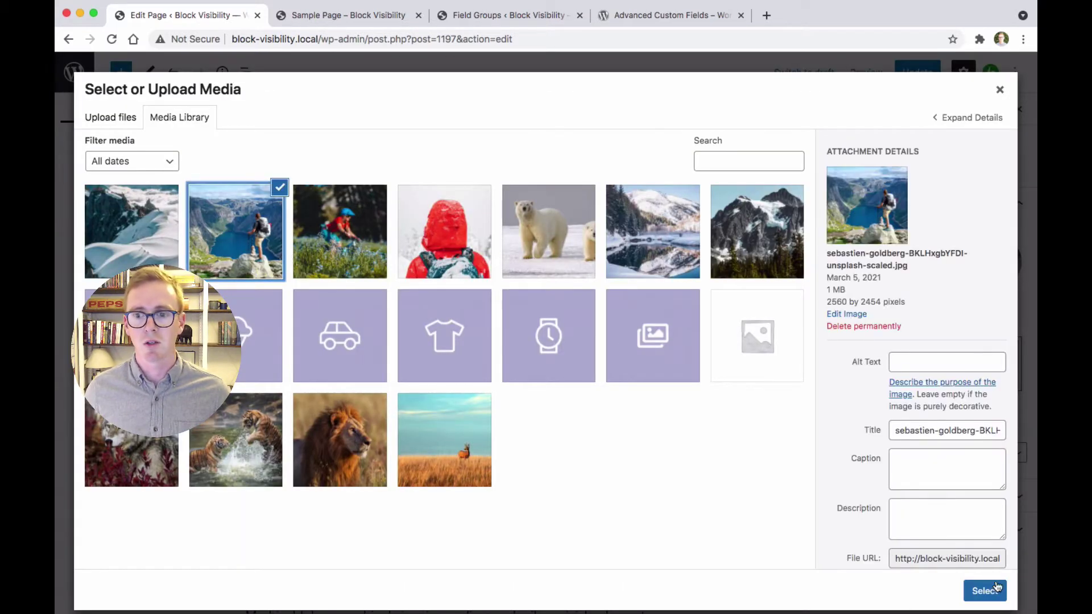
pyautogui.click(971, 590)
pyautogui.scroll(4, 667, 429)
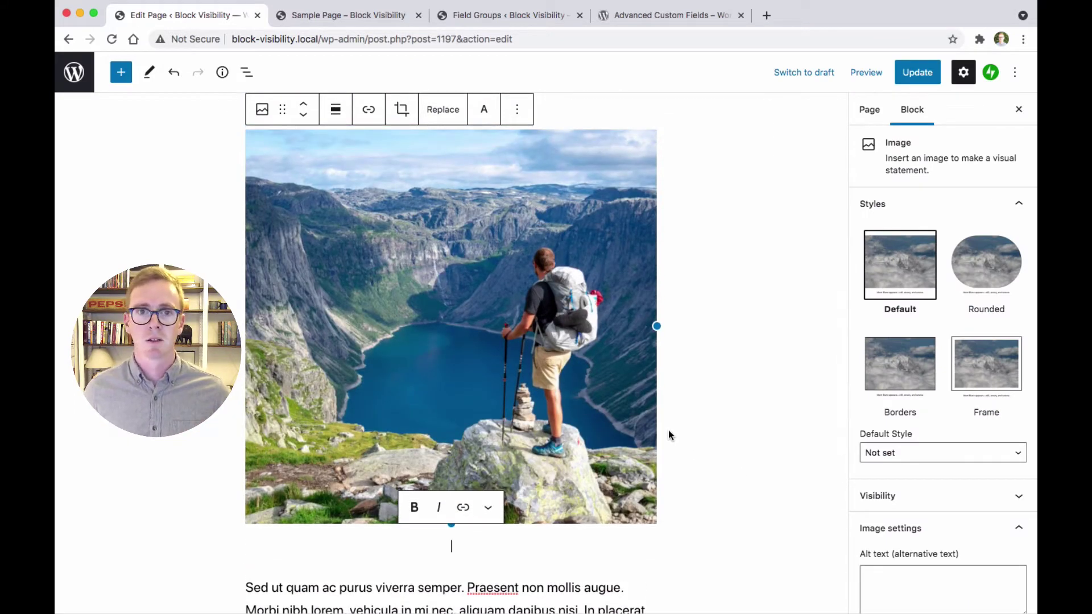
pyautogui.scroll(1, 669, 435)
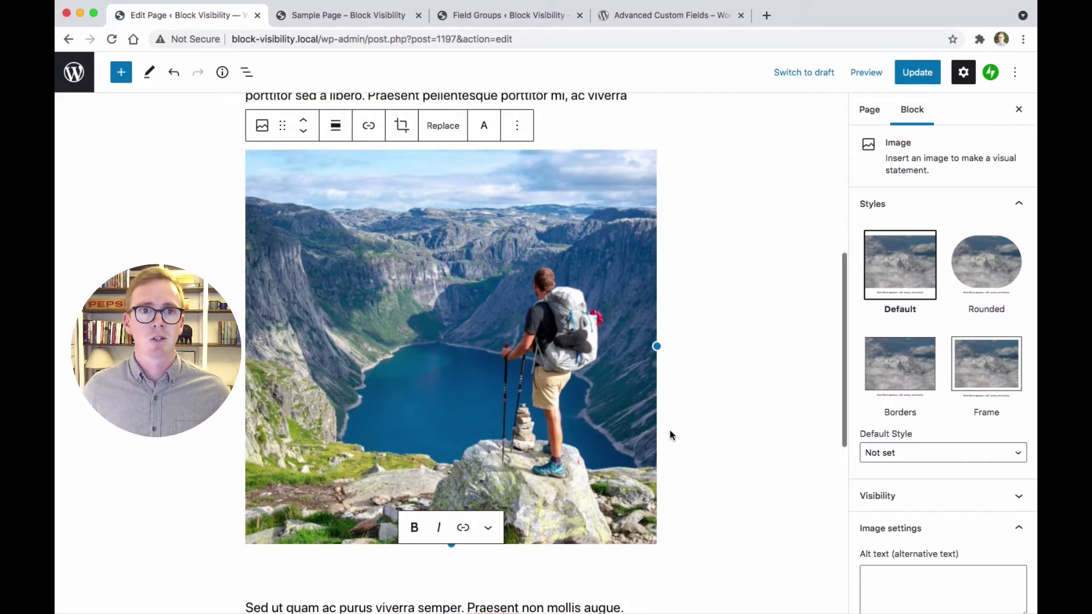
# Switch to the ACF Field Groups list showing Example Group and Test Field Group.
pyautogui.click(498, 15)
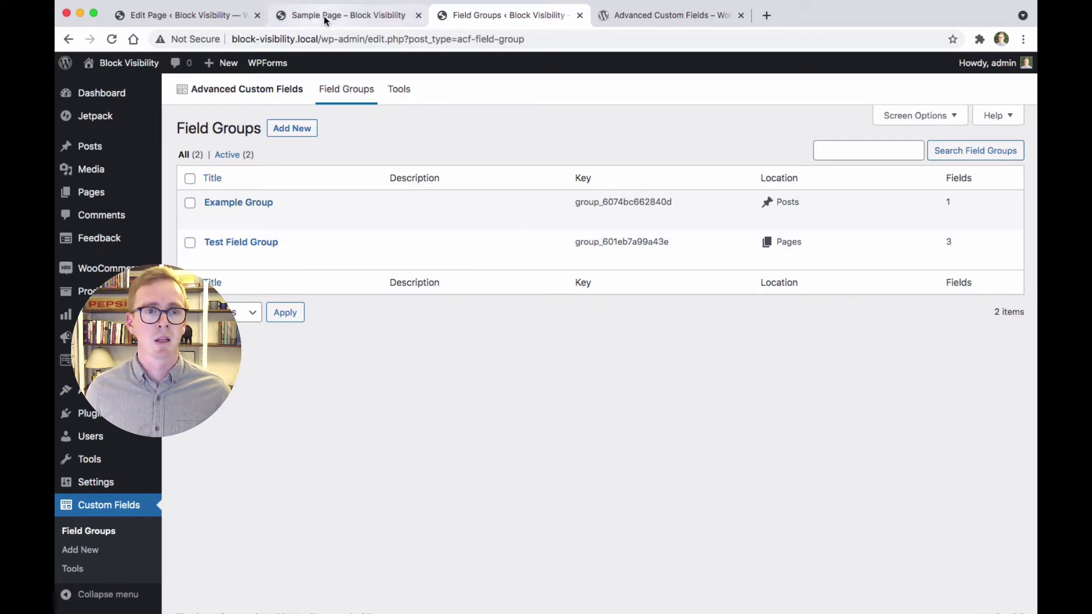
# In the image block's Visibility controls, enable Advanced Custom Fields and disable Screen Size.
pyautogui.click(221, 18)
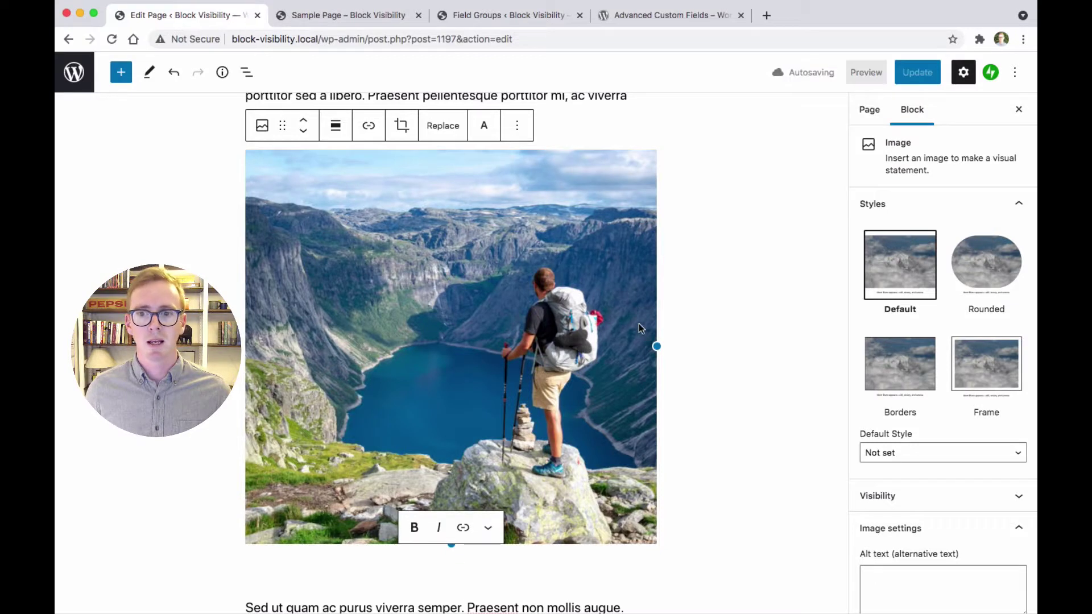
pyautogui.click(919, 499)
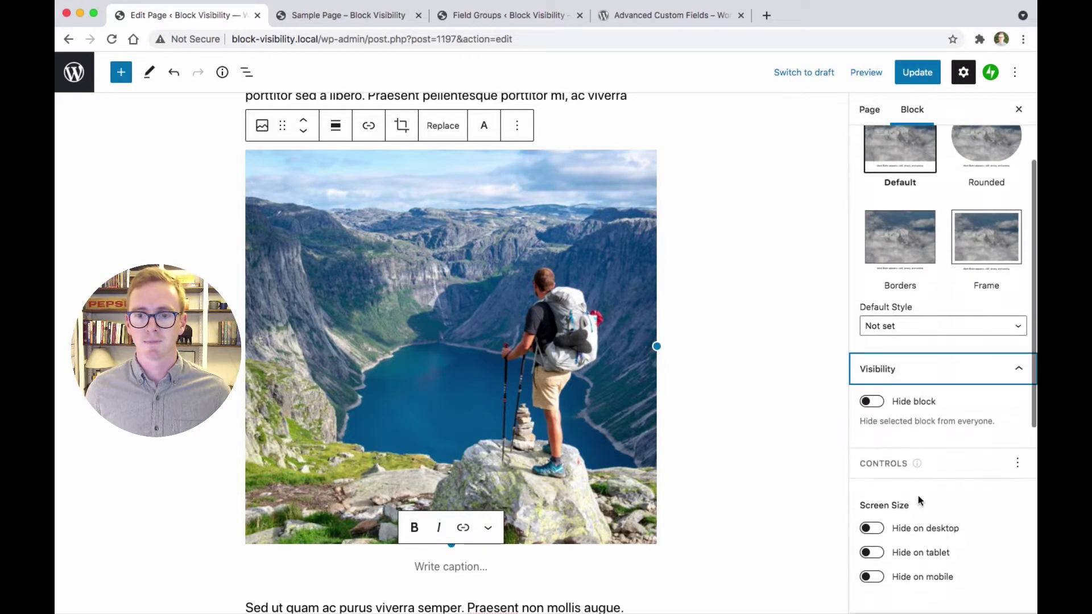
pyautogui.scroll(-3, 918, 500)
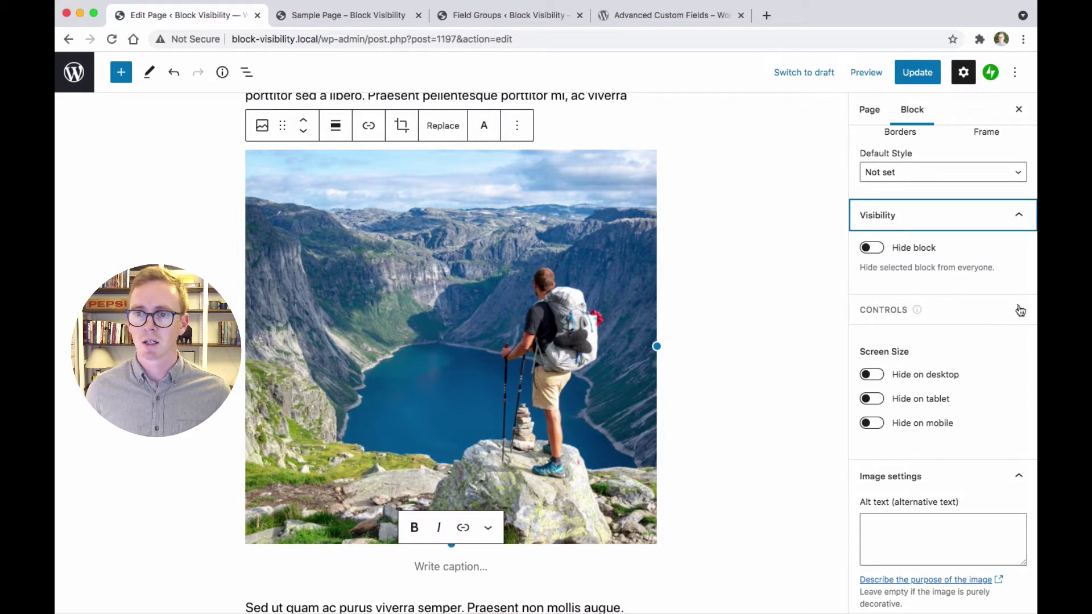
pyautogui.click(1018, 310)
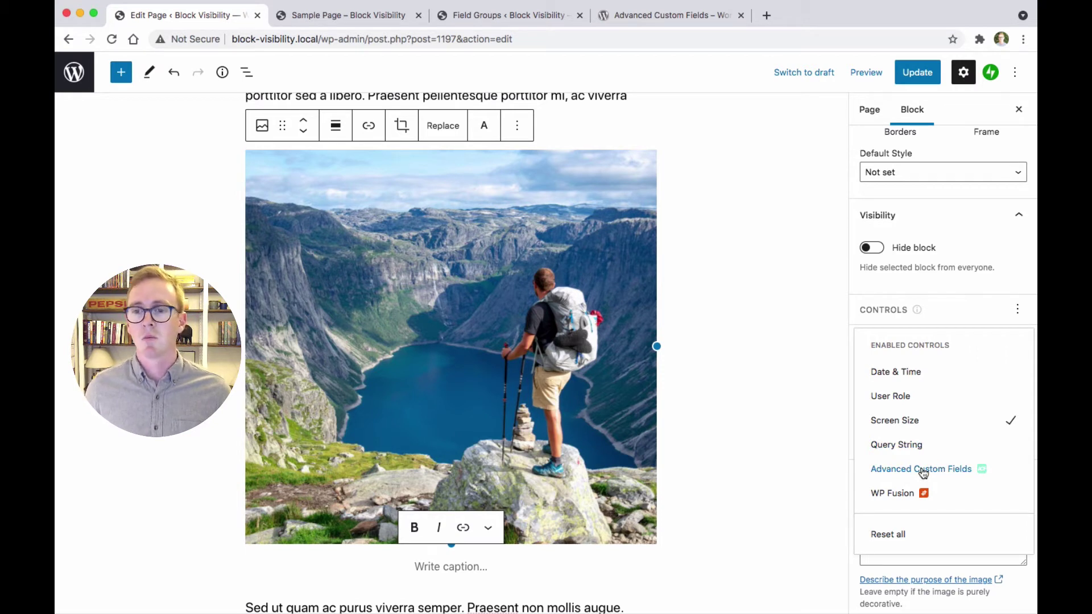
pyautogui.click(928, 471)
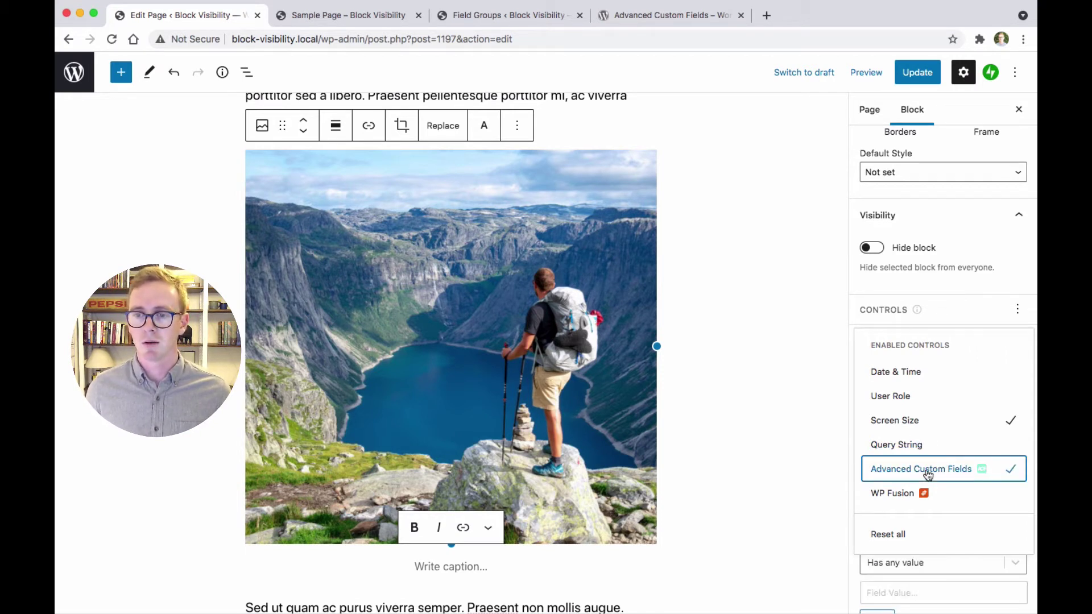
pyautogui.click(913, 423)
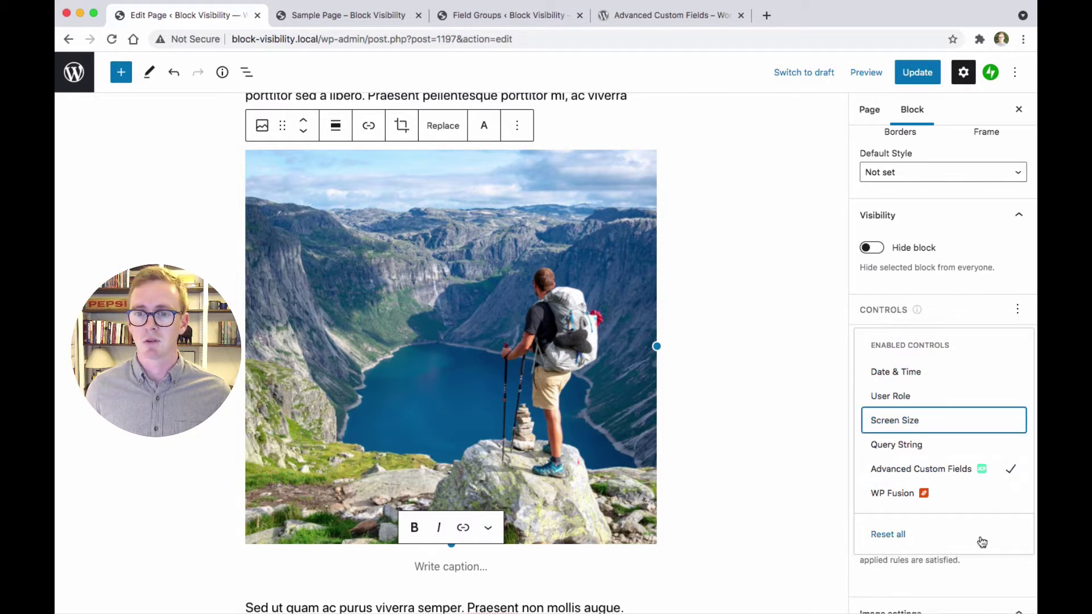
pyautogui.click(987, 568)
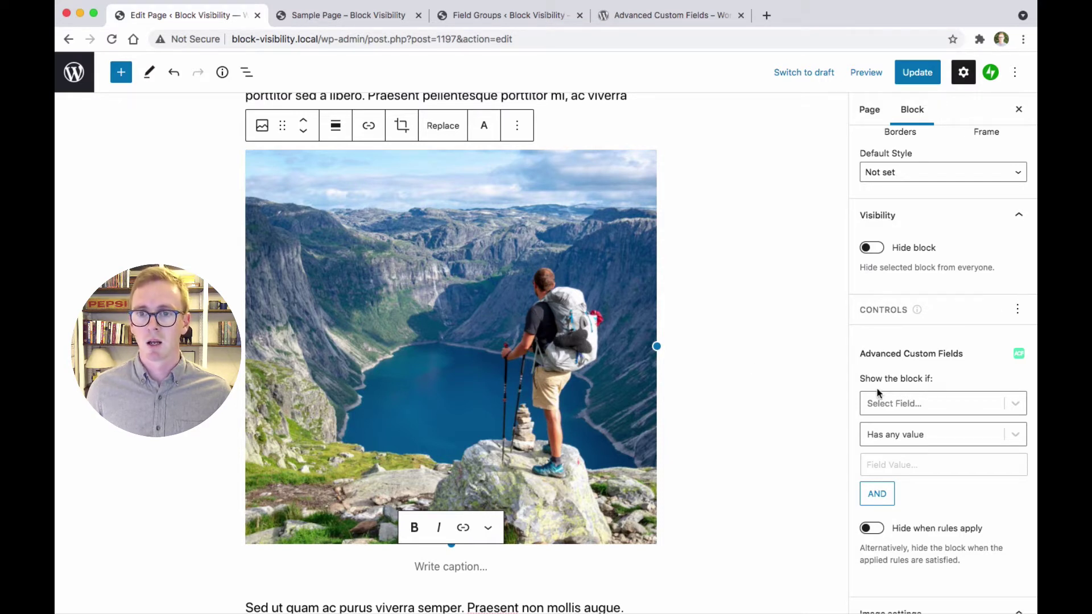
# Choose the Color field for the image block's ACF rule, leaving the comparison at Has any value.
pyautogui.click(892, 406)
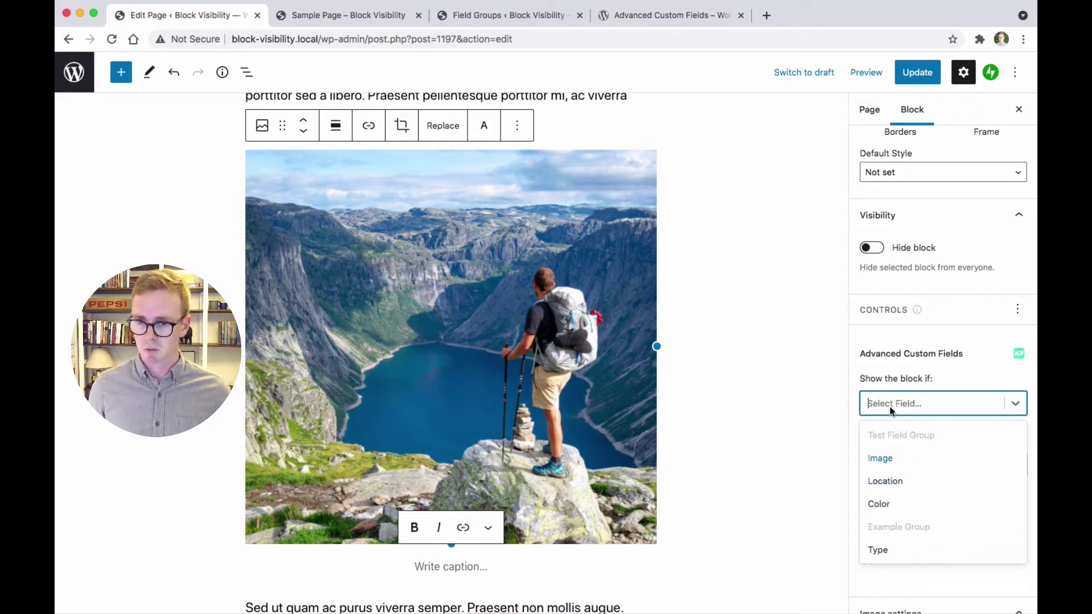
pyautogui.write('colo')
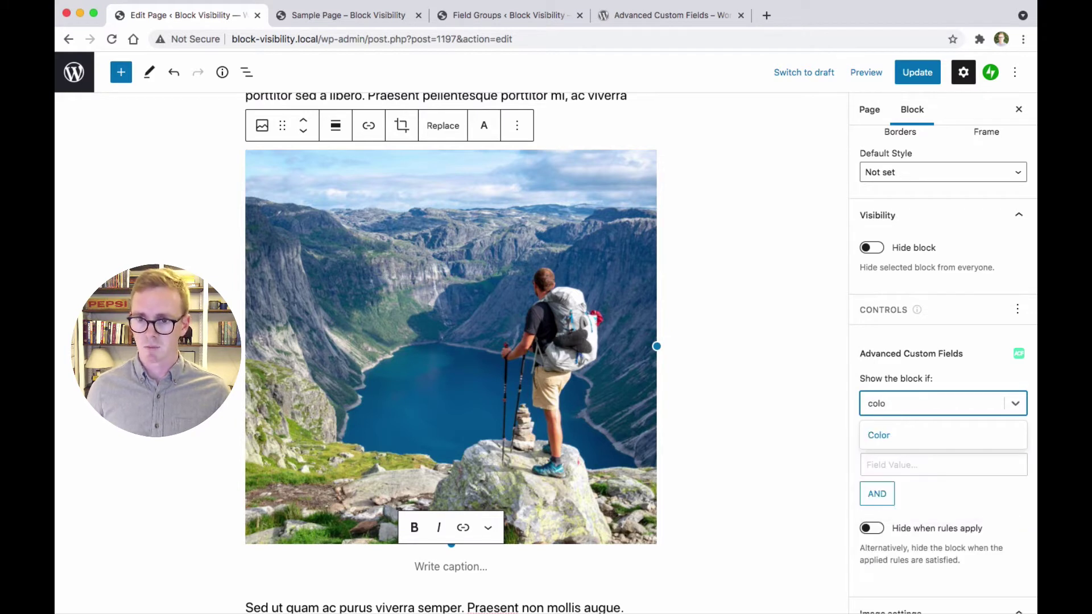
pyautogui.press('BackSpace')
pyautogui.press('BackSpace')
pyautogui.press('BackSpace')
pyautogui.press('BackSpace')
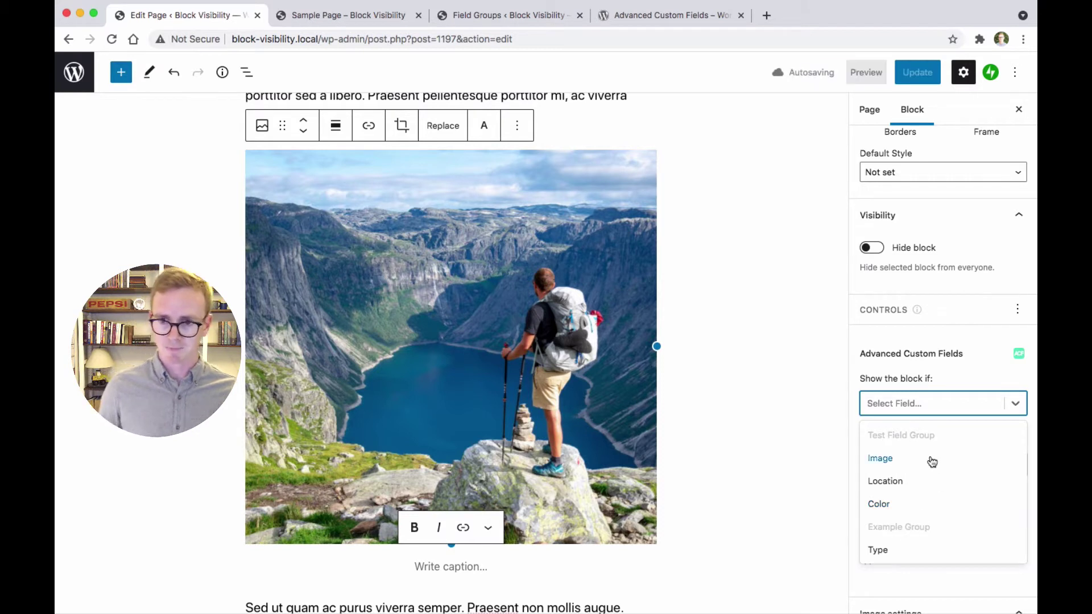
pyautogui.click(882, 504)
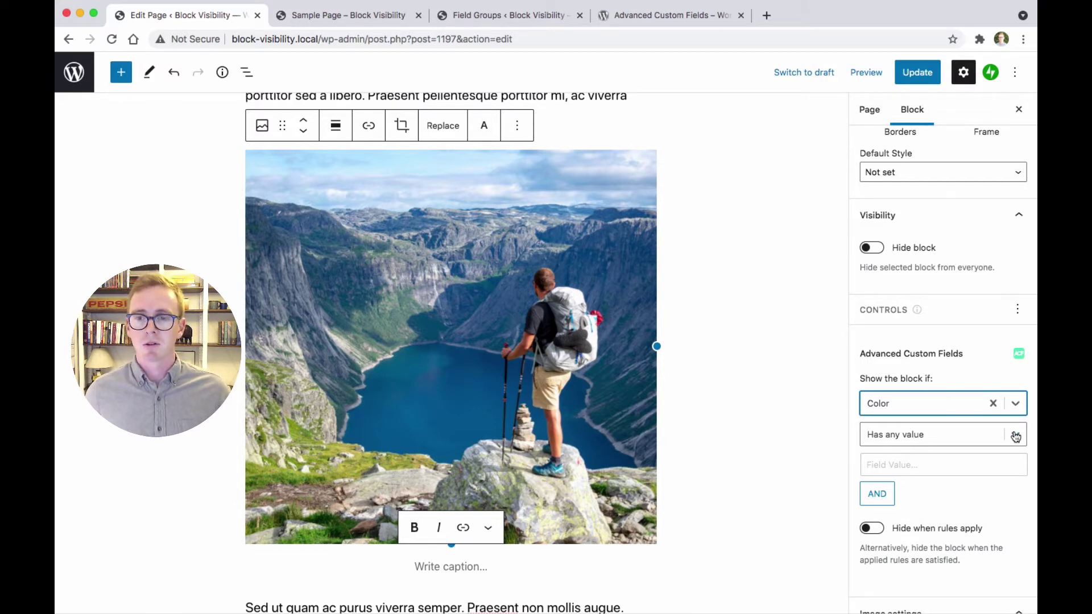
pyautogui.click(1015, 435)
pyautogui.click(1015, 437)
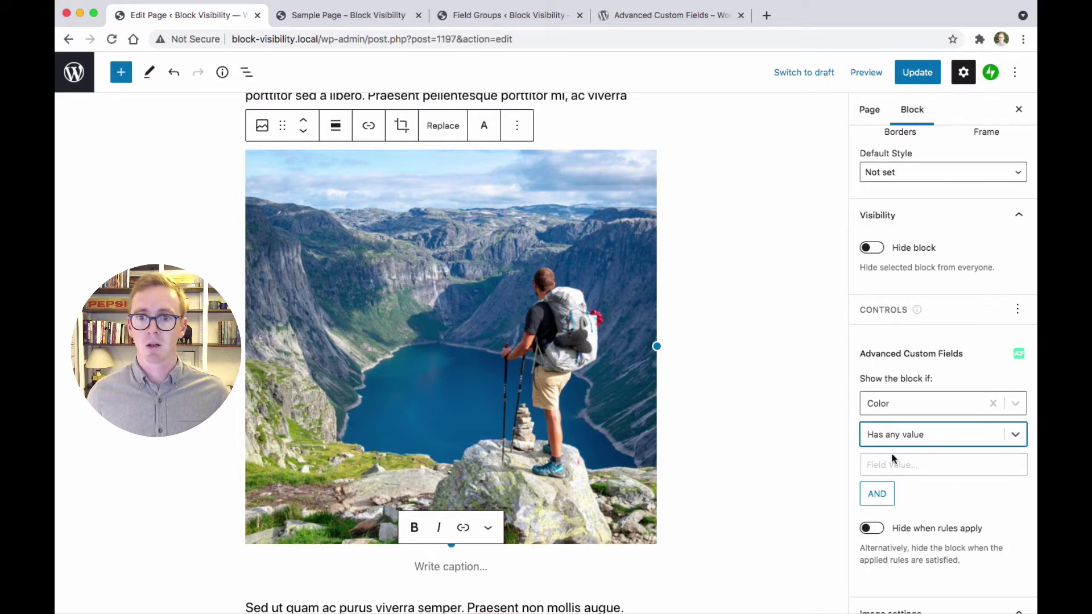
# Open Test Field Group for editing and expand the Color field's settings.
pyautogui.click(494, 23)
pyautogui.moveTo(255, 263)
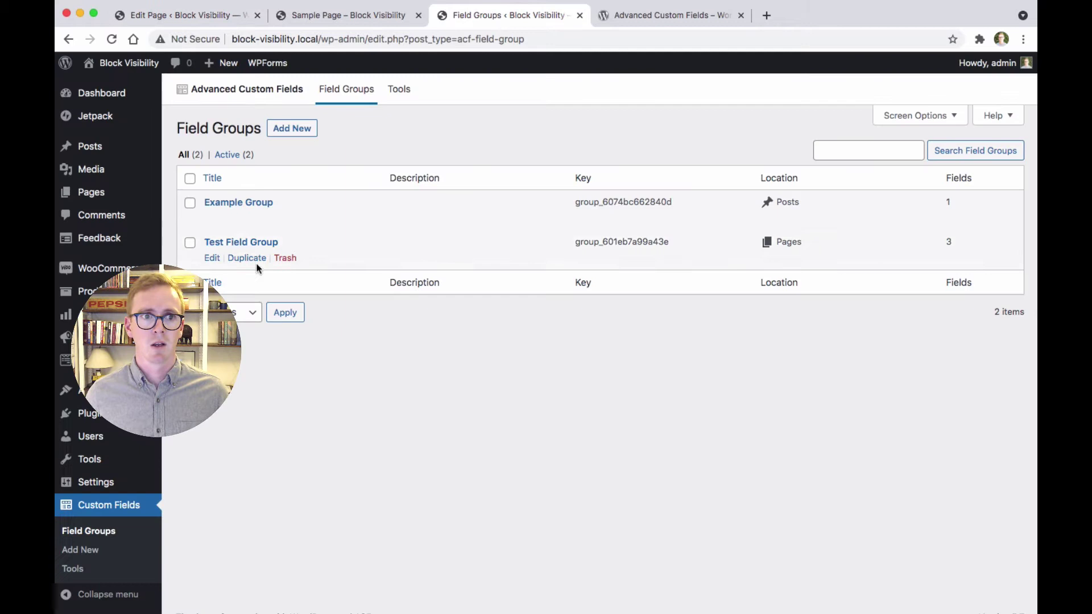
pyautogui.click(212, 258)
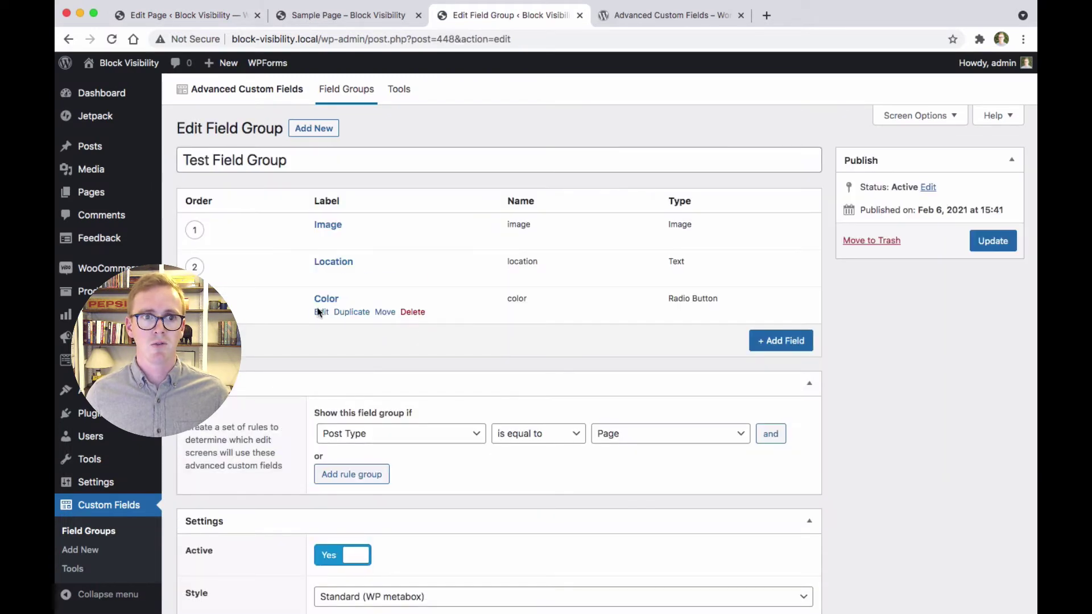
pyautogui.click(319, 311)
pyautogui.scroll(-10, 407, 332)
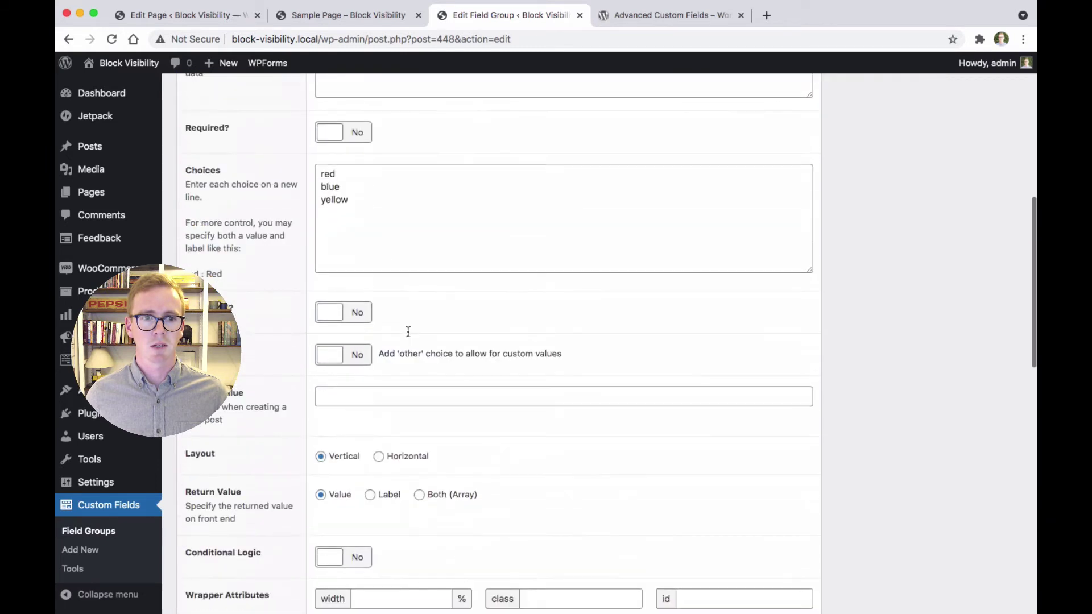
pyautogui.scroll(-3, 344, 444)
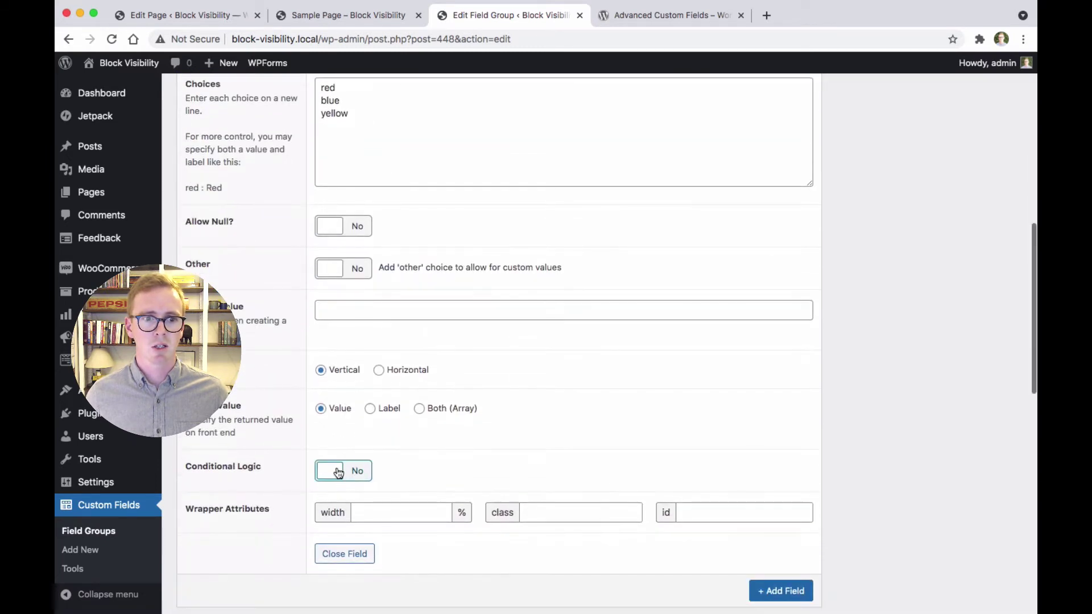
# Enable conditional logic on Color so it shows only when Image has any value.
pyautogui.click(339, 473)
pyautogui.scroll(-4, 341, 471)
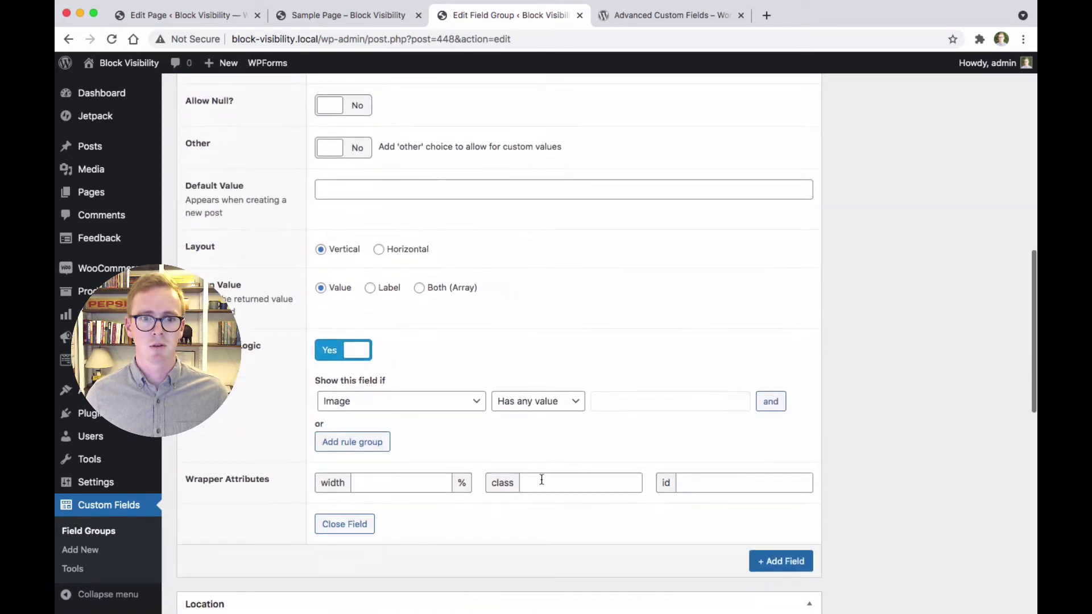
pyautogui.click(397, 410)
pyautogui.click(397, 400)
pyautogui.click(531, 400)
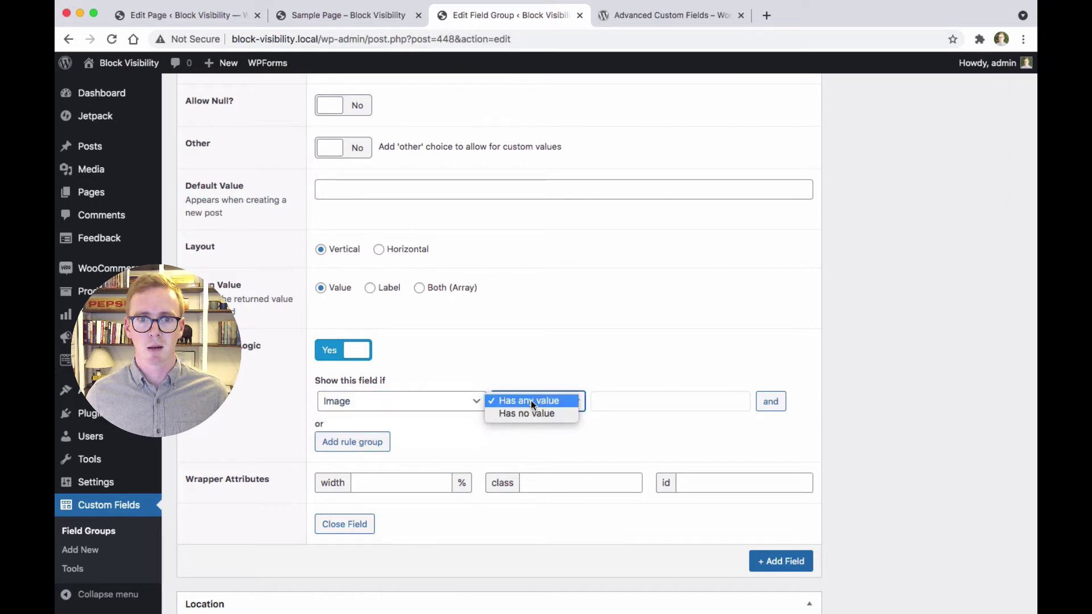
pyautogui.click(645, 398)
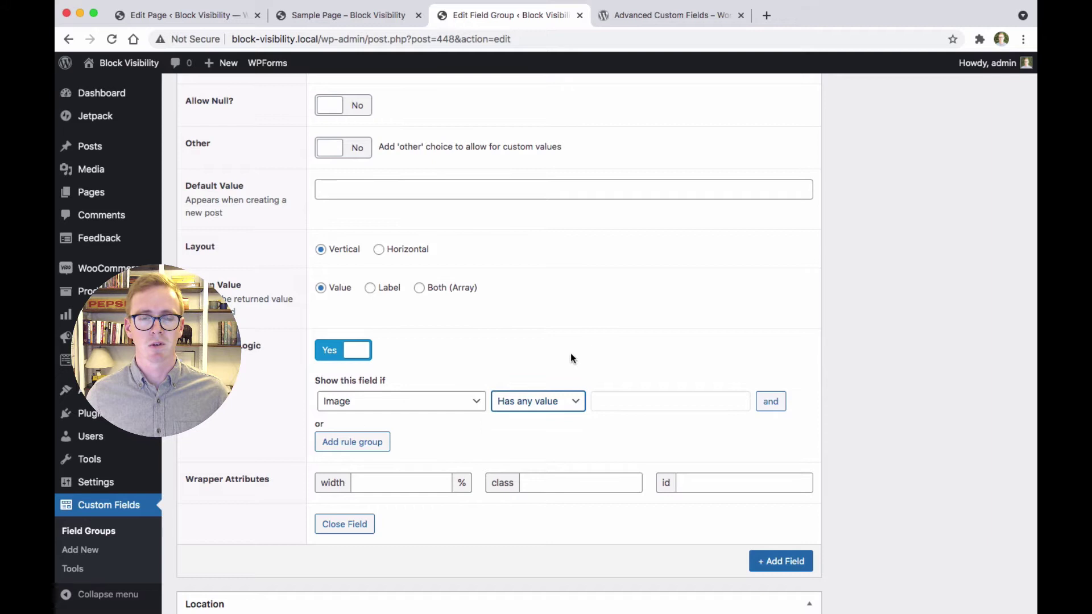
pyautogui.click(179, 18)
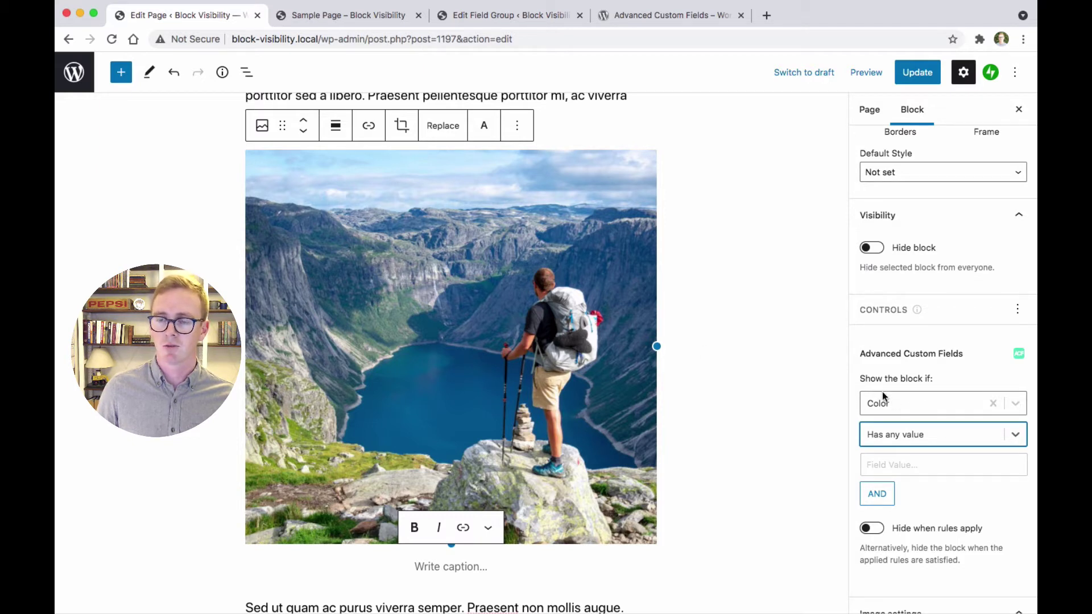
# Open the comparison choices for the image block's Color visibility rule.
pyautogui.click(917, 438)
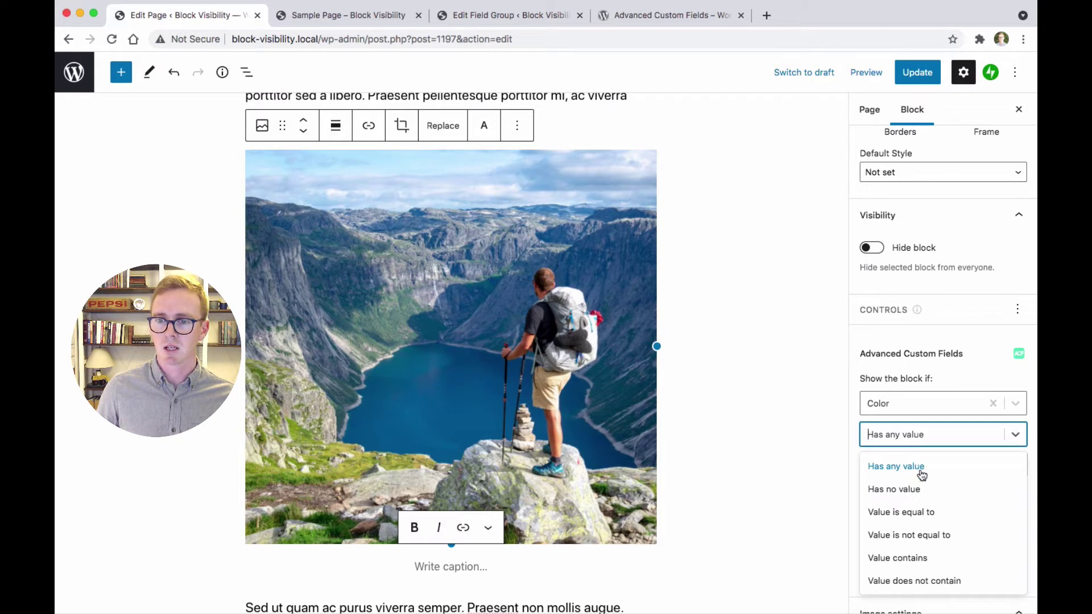
# Set the page's Color to yellow and make the image rule require Color containing 'yellow'.
pyautogui.click(927, 556)
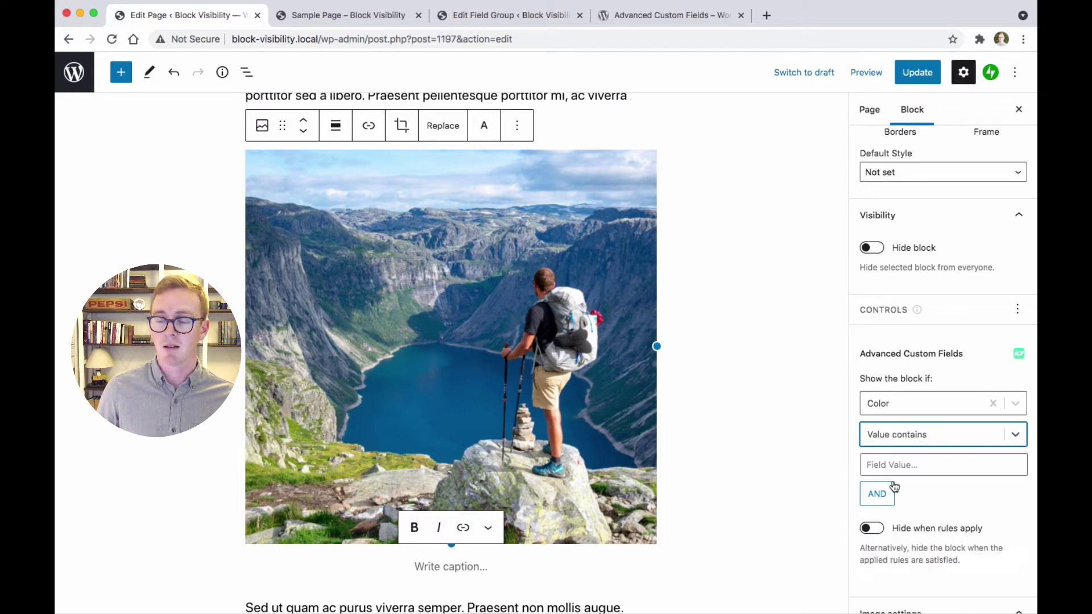
pyautogui.scroll(-10, 817, 494)
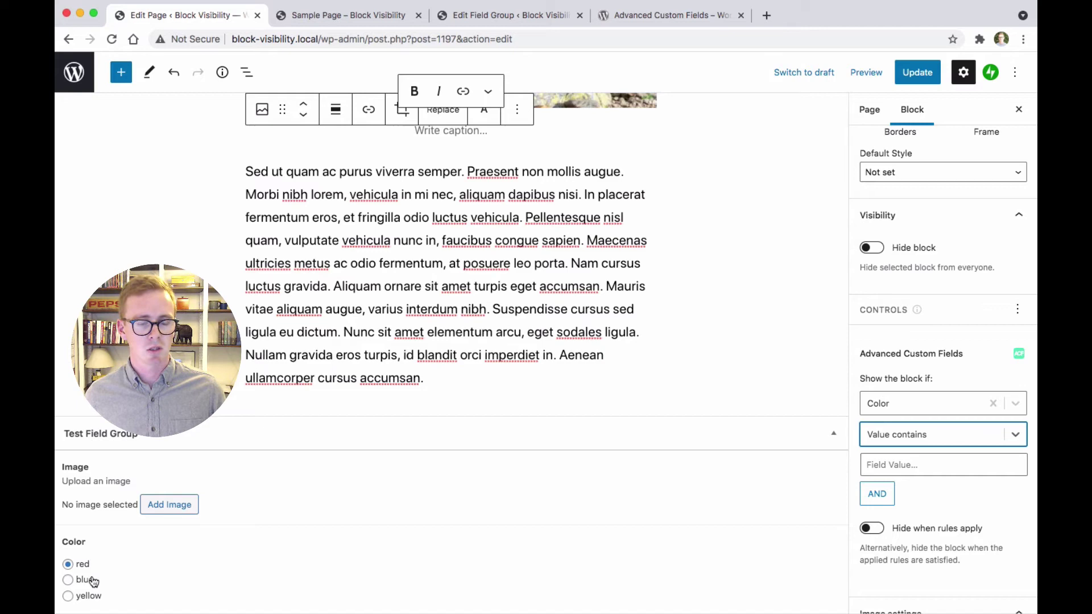
pyautogui.click(68, 596)
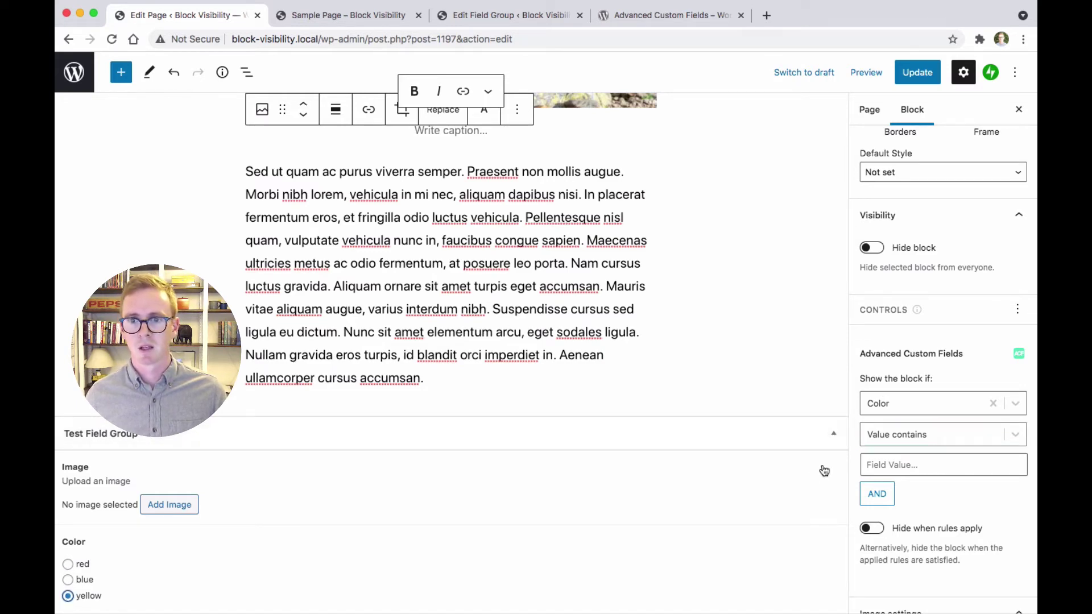
pyautogui.scroll(8, 807, 463)
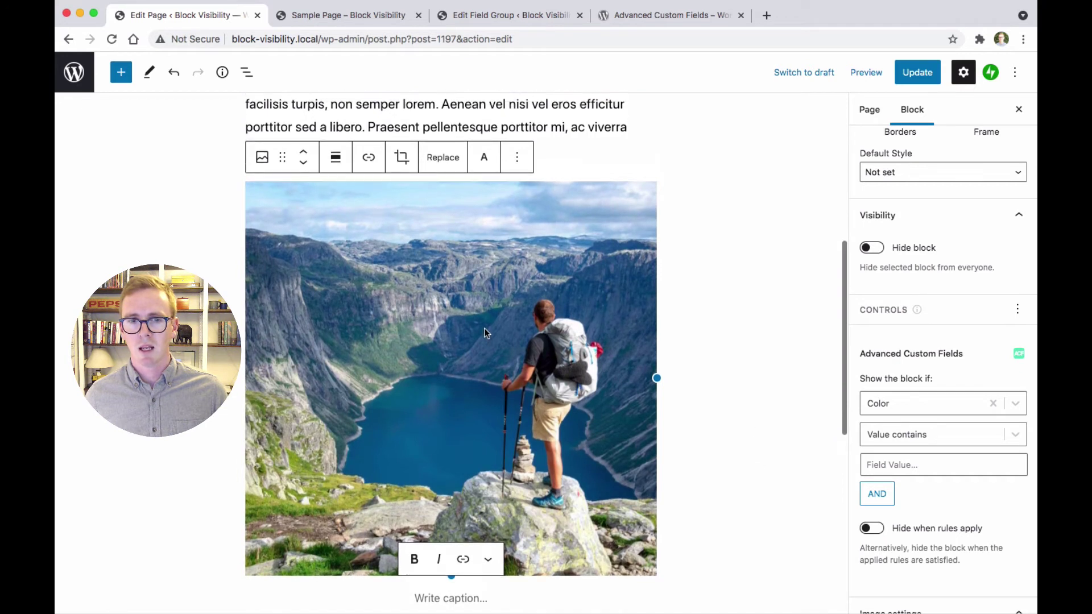
pyautogui.click(886, 465)
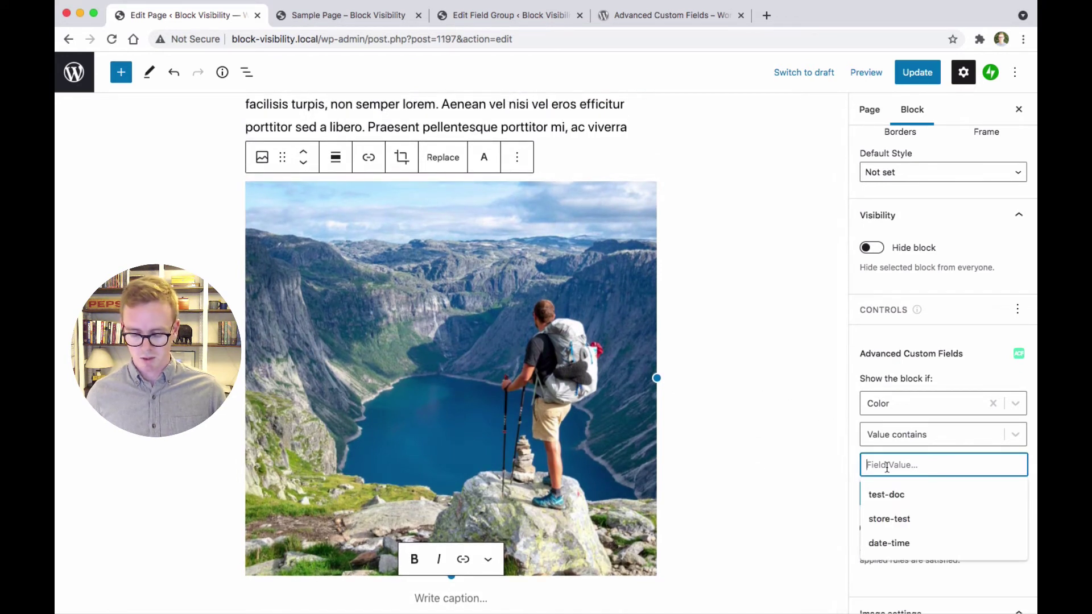
pyautogui.write('yellow')
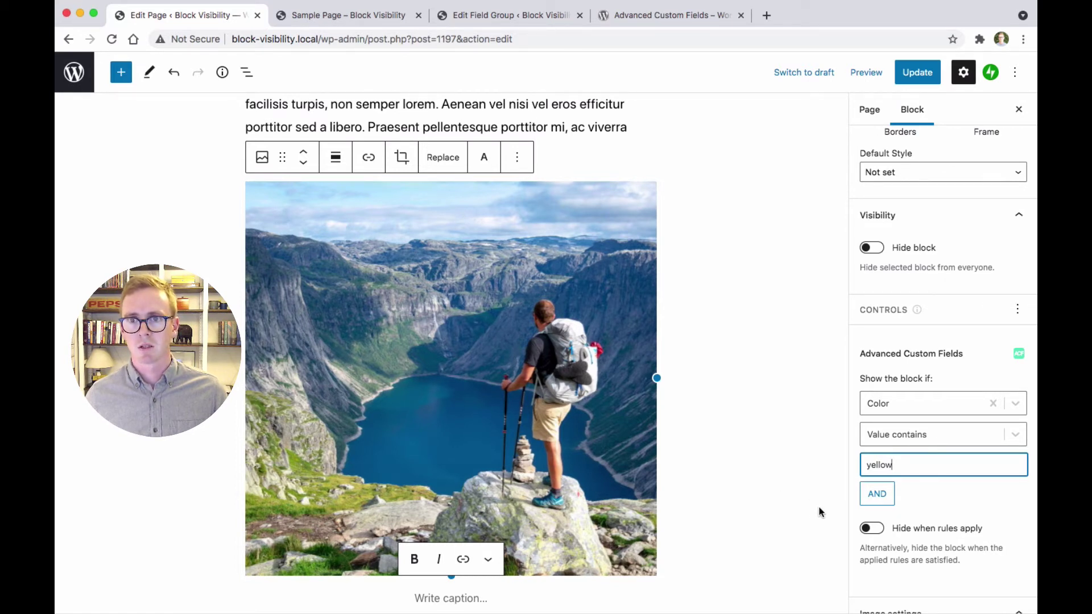
# Save the page and reload the live Sample Page to confirm the hiker image appears.
pyautogui.click(924, 72)
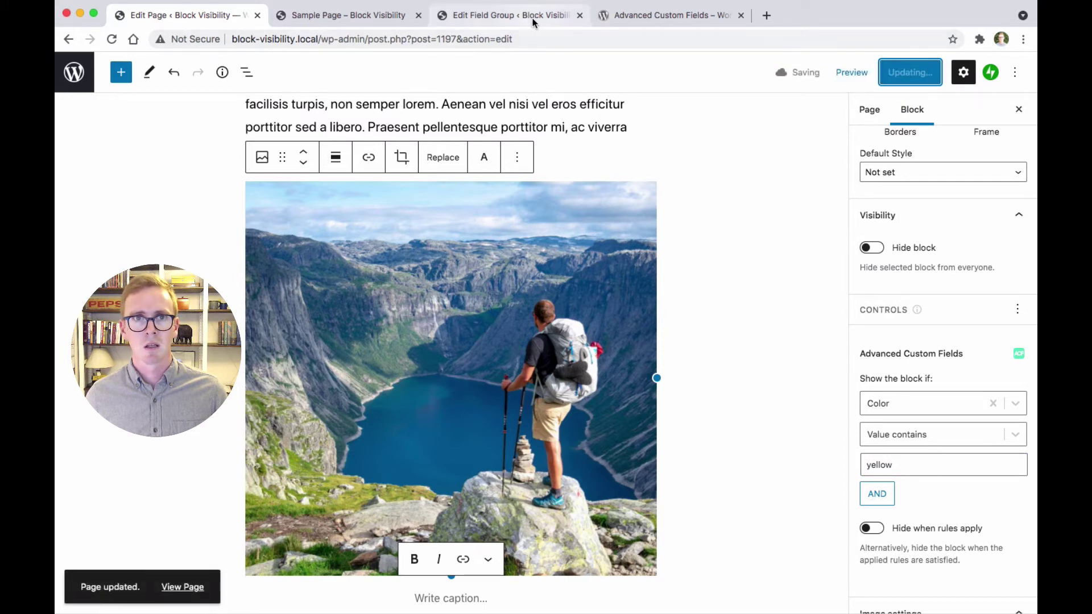
pyautogui.click(341, 16)
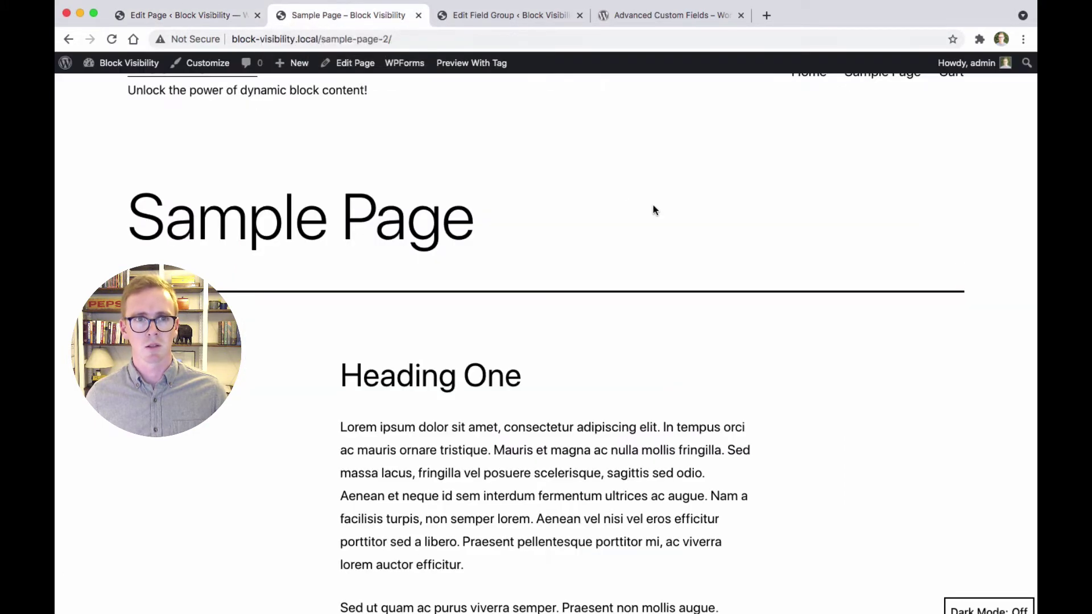
pyautogui.scroll(-4, 711, 250)
pyautogui.press('super+r')
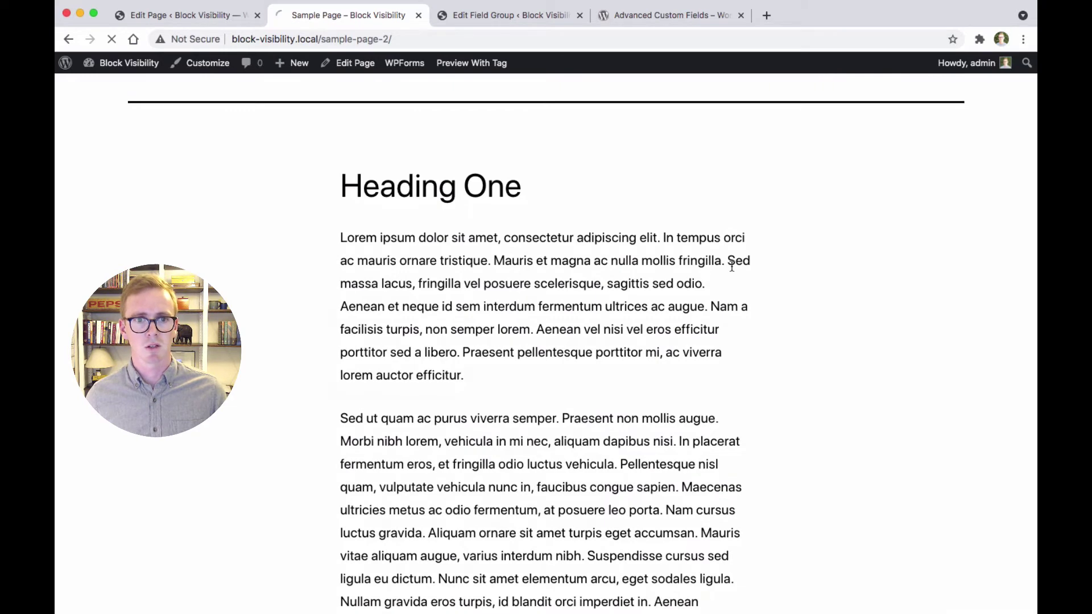
pyautogui.scroll(-5, 764, 290)
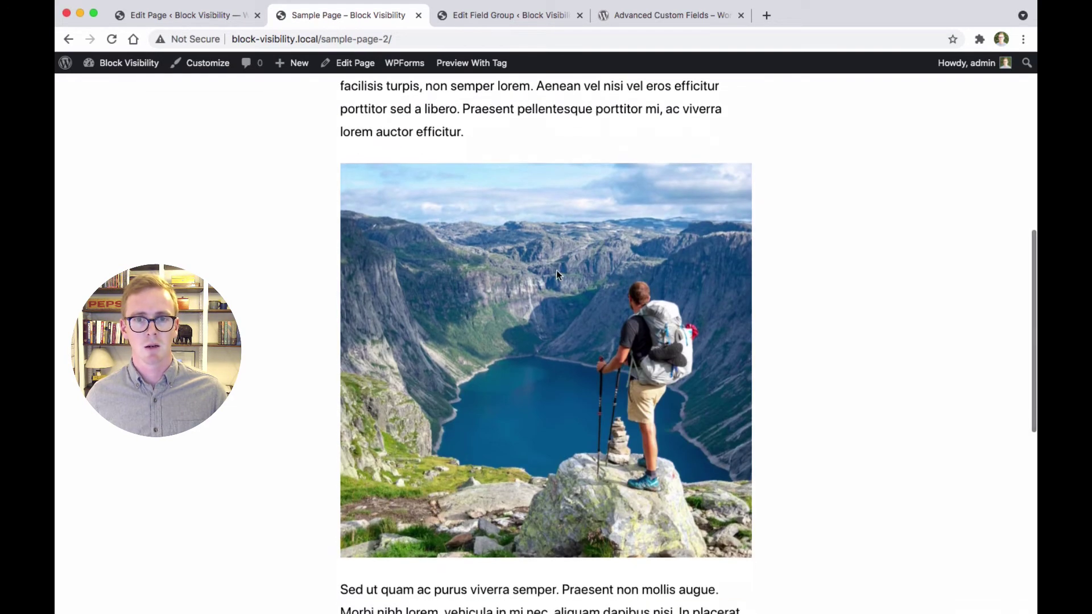
# Change the Color rule's value from 'yellow' to 'blue' and save the page.
pyautogui.click(203, 18)
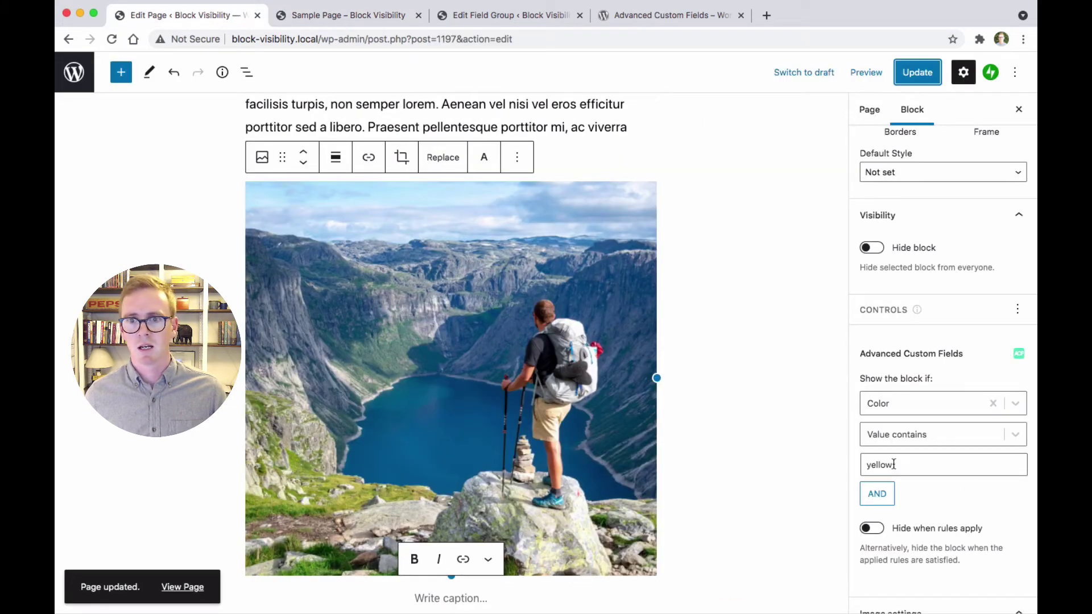
pyautogui.click(909, 433)
pyautogui.click(908, 433)
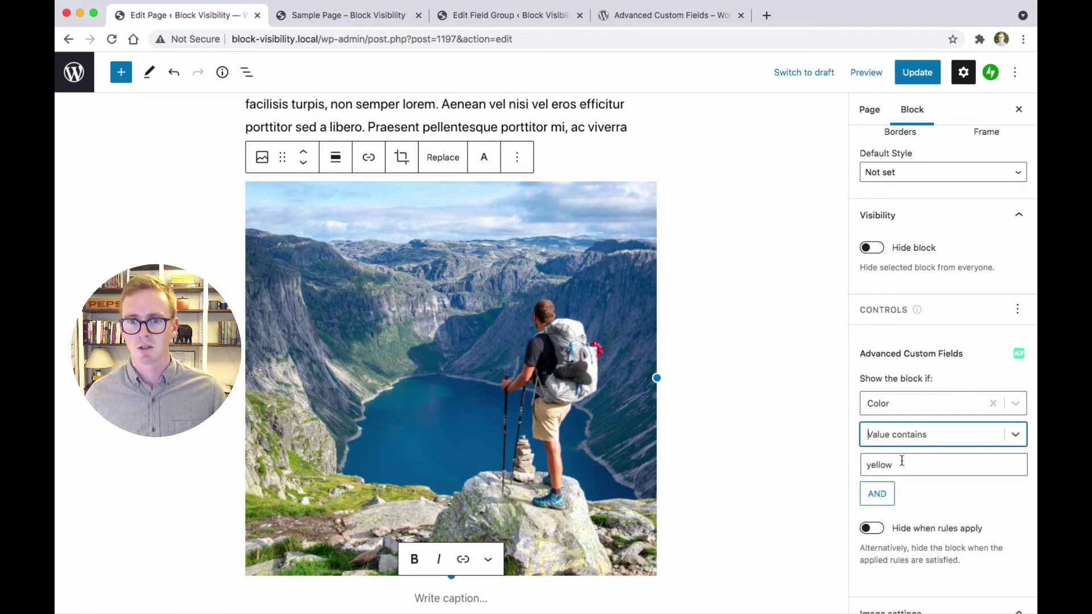
pyautogui.moveTo(902, 464); pyautogui.dragTo(843, 464)
pyautogui.write('blue')
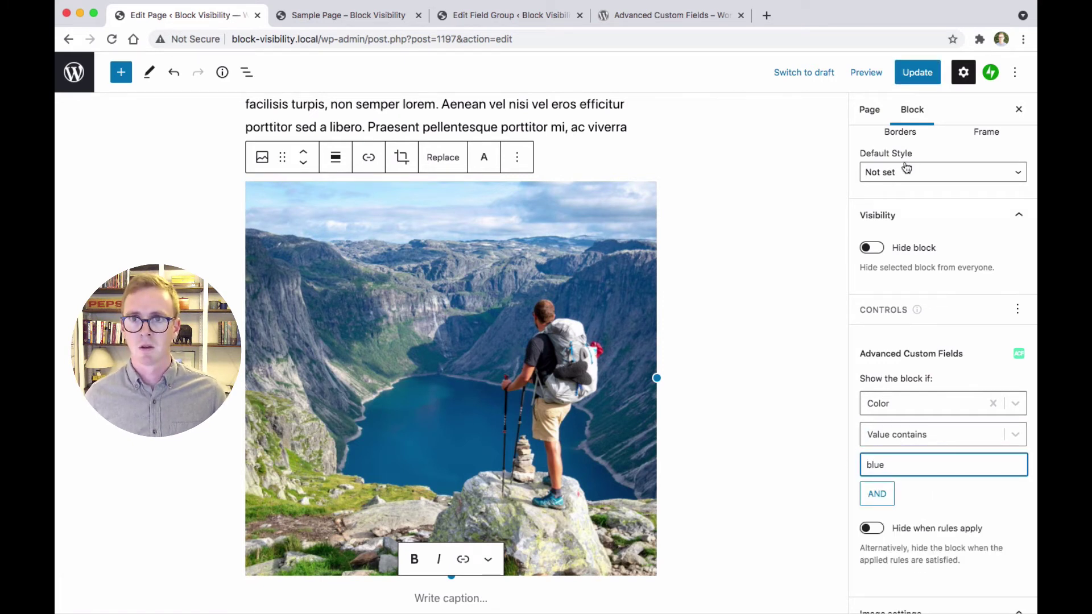
pyautogui.click(917, 72)
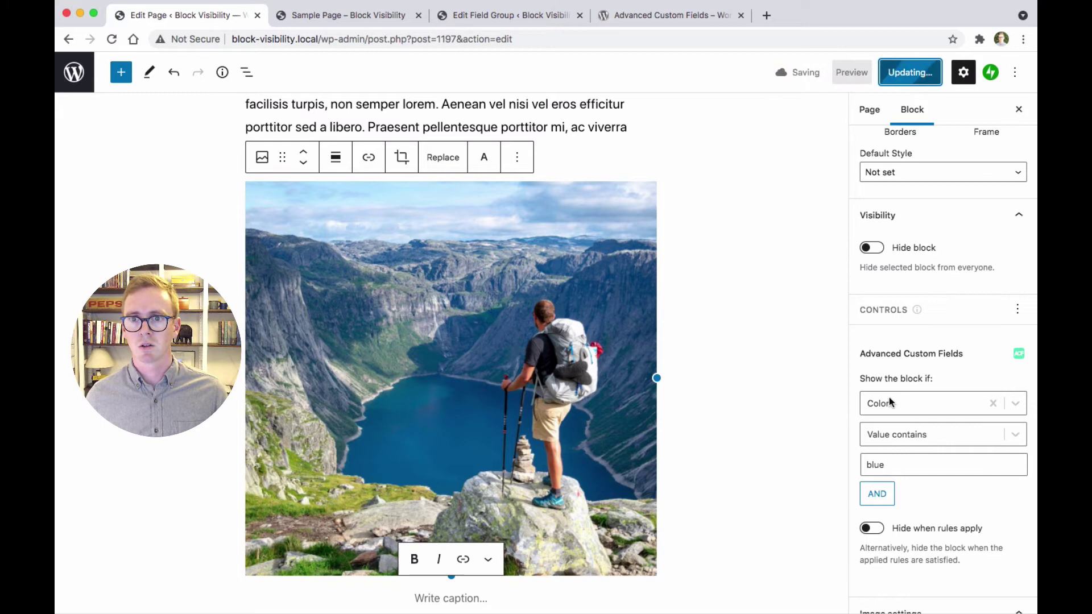
# Reload the live Sample Page to confirm the hiker image no longer appears.
pyautogui.click(357, 22)
pyautogui.press('super+r')
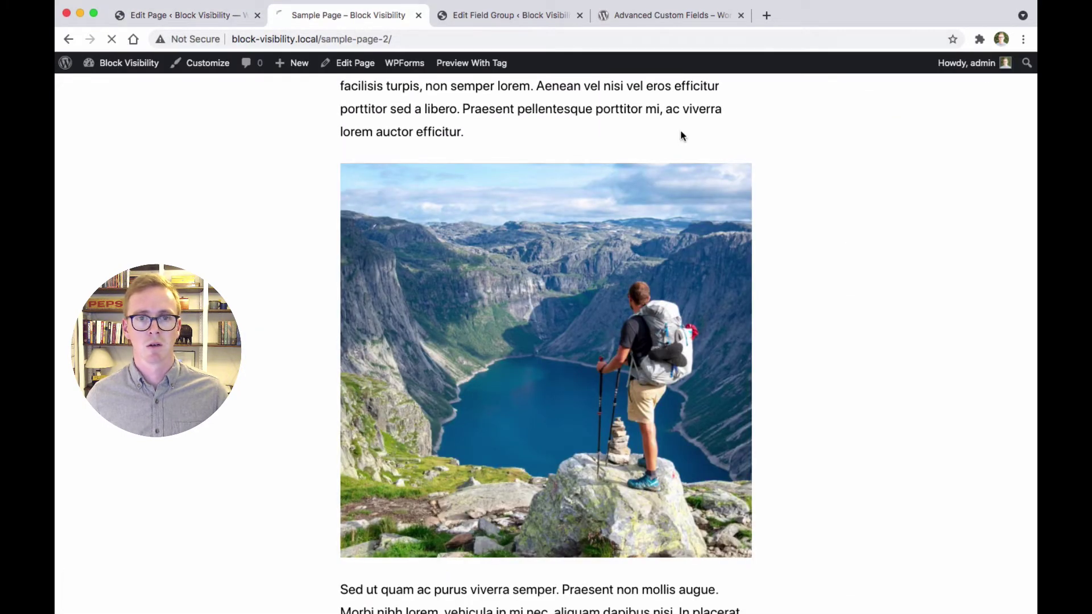
pyautogui.scroll(2, 560, 152)
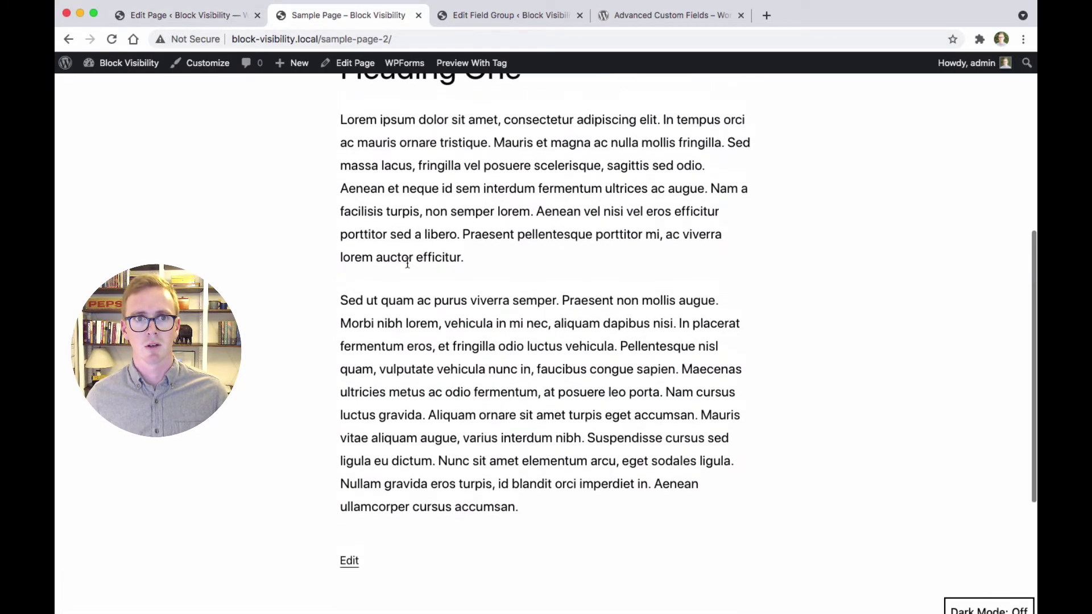
pyautogui.hotkey('ctrl', 'shift', 'Tab')
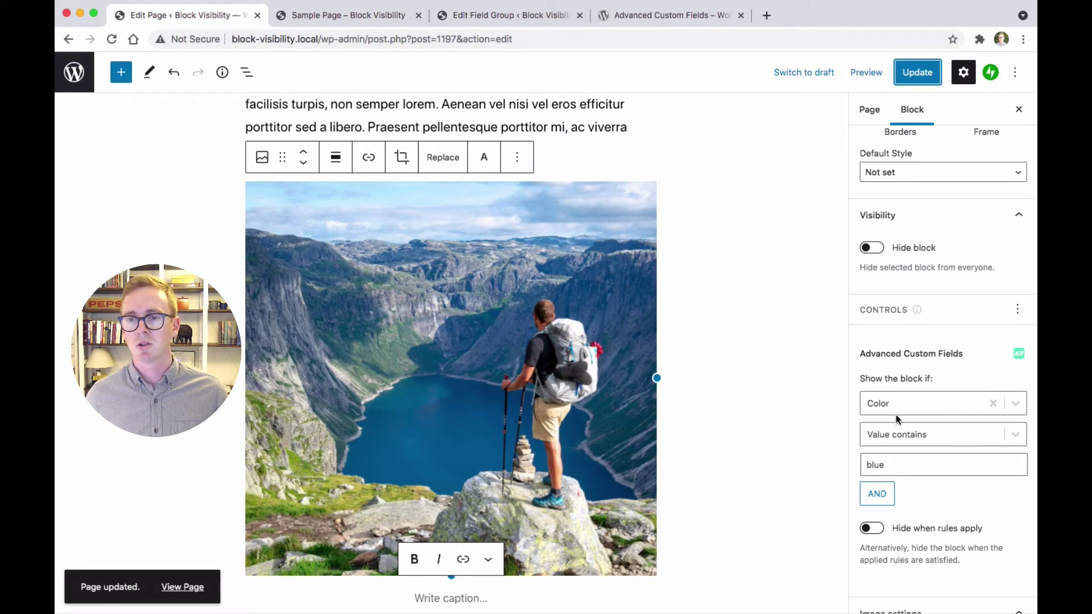
pyautogui.scroll(-1, 918, 502)
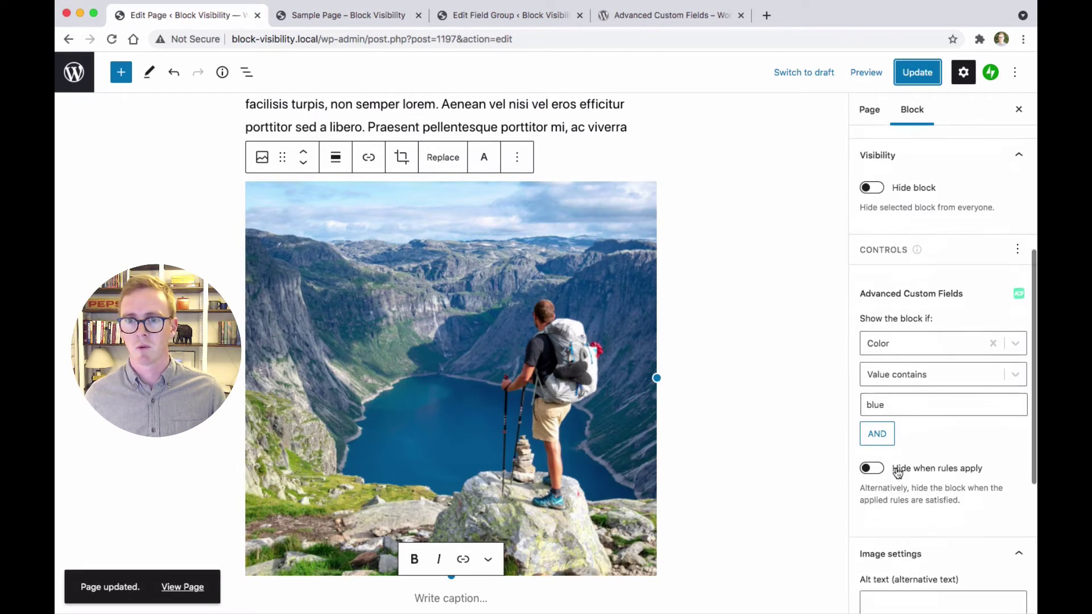
# Add an AND rule requiring the ACF Image field to have any value.
pyautogui.click(885, 434)
pyautogui.click(912, 472)
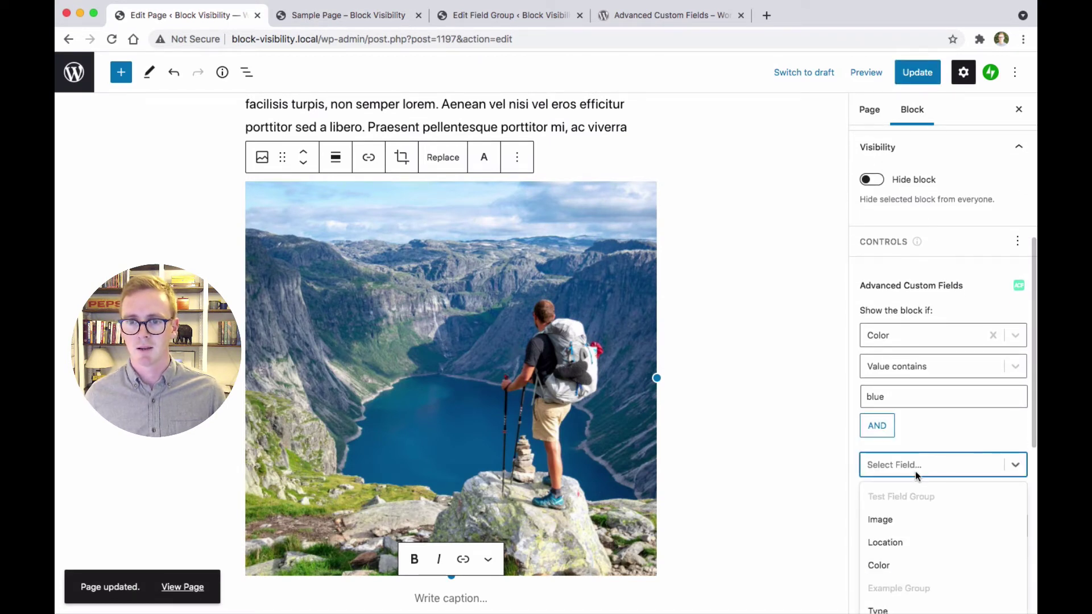
pyautogui.click(892, 519)
pyautogui.scroll(-2, 914, 528)
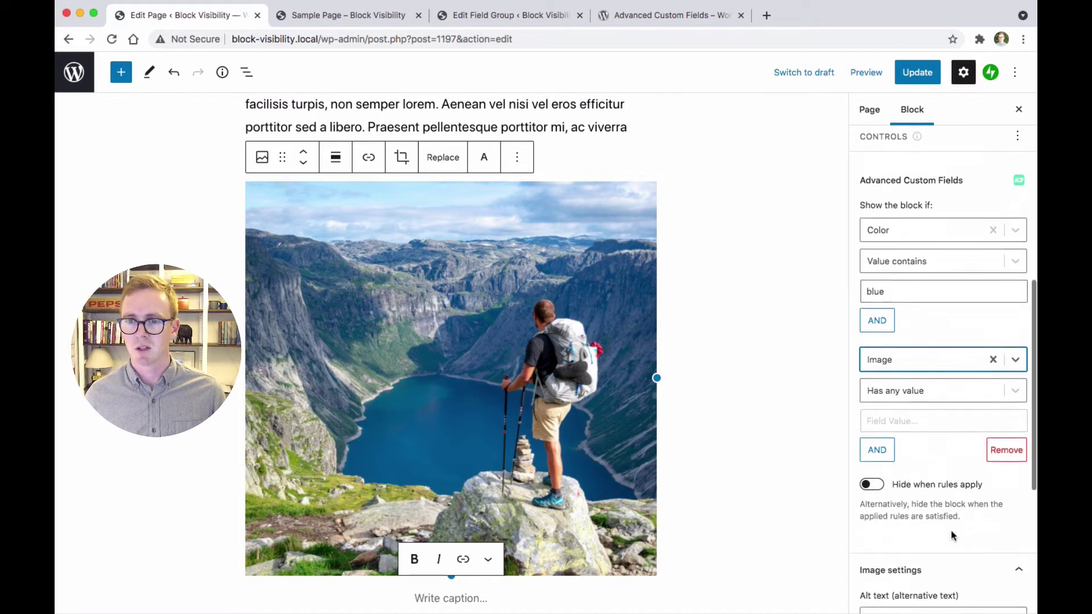
pyautogui.click(898, 391)
pyautogui.click(907, 390)
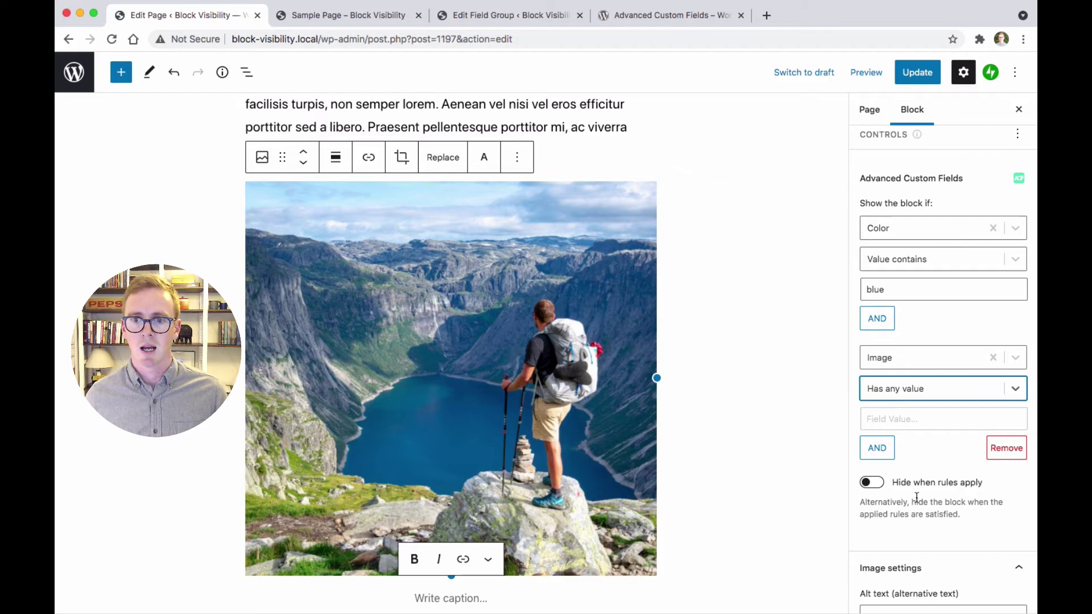
pyautogui.scroll(-8, 649, 307)
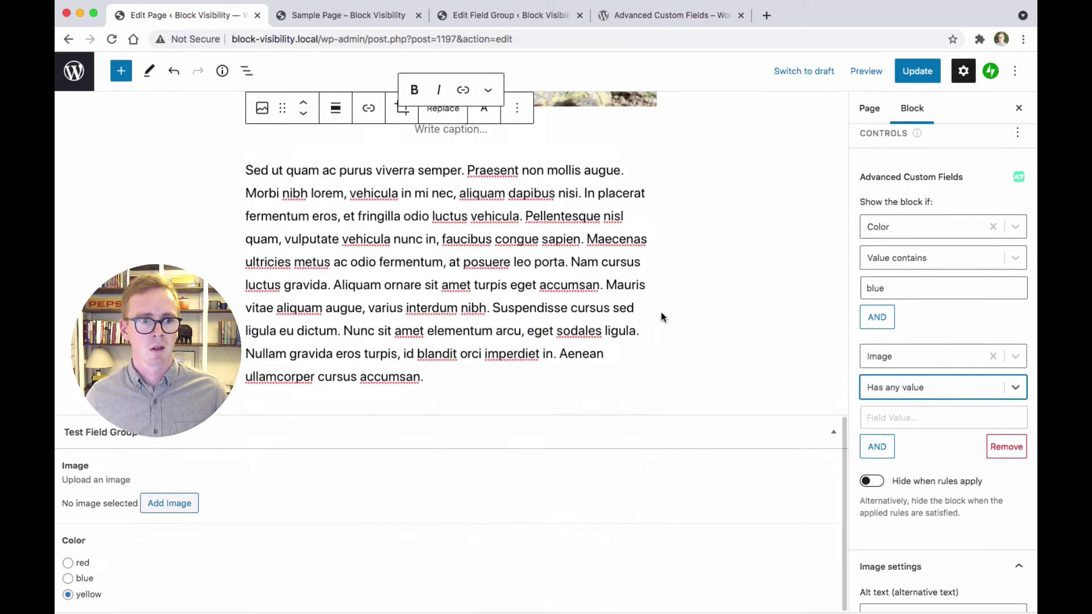
pyautogui.scroll(9, 89, 481)
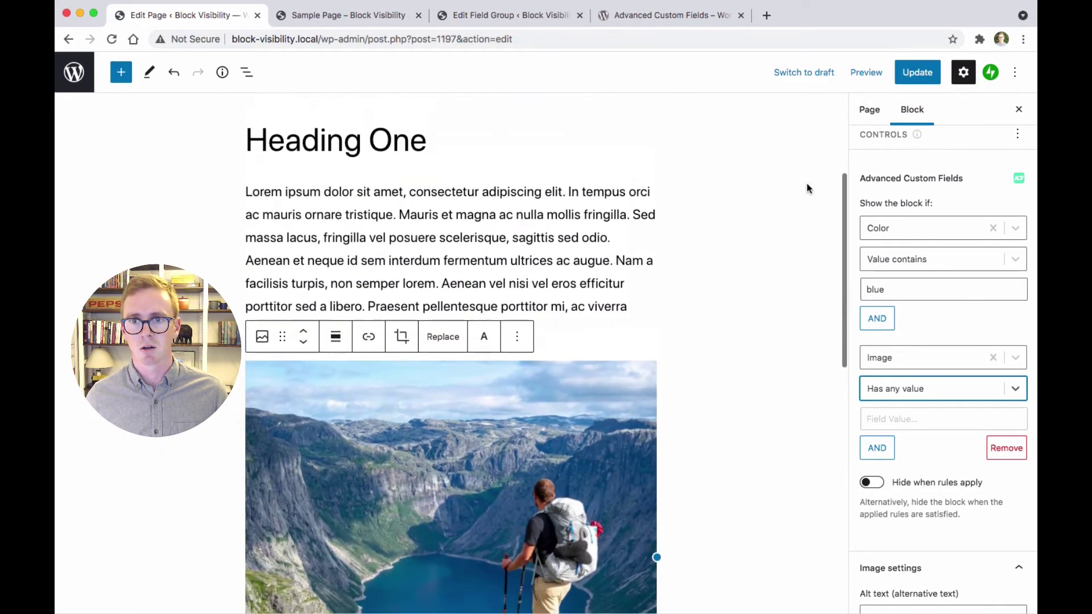
# Save the page and reload the live Sample Page to check the result.
pyautogui.click(908, 79)
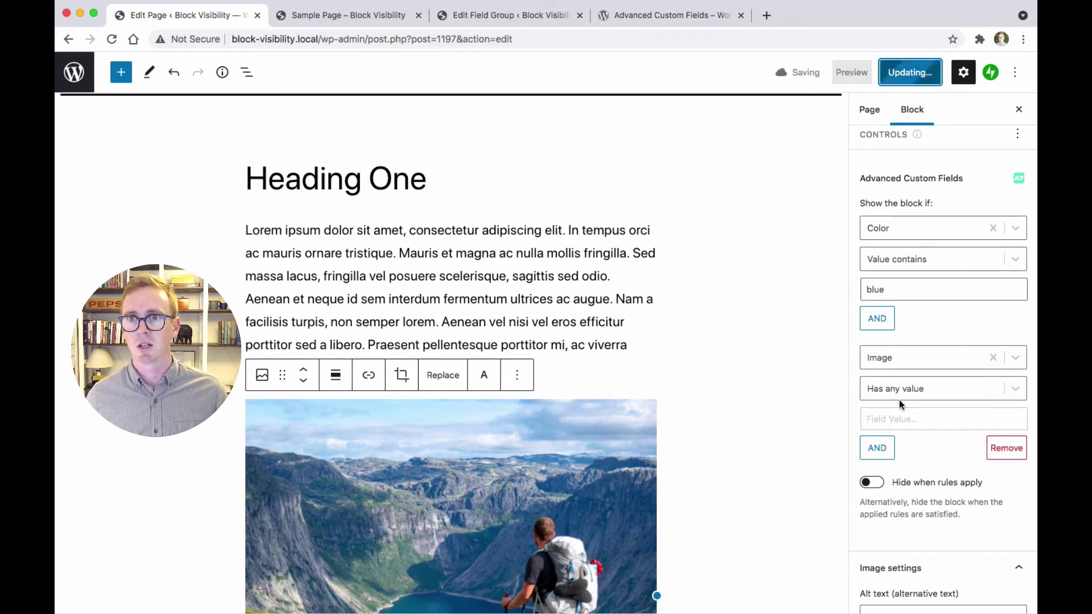
pyautogui.click(348, 16)
pyautogui.press('super+r')
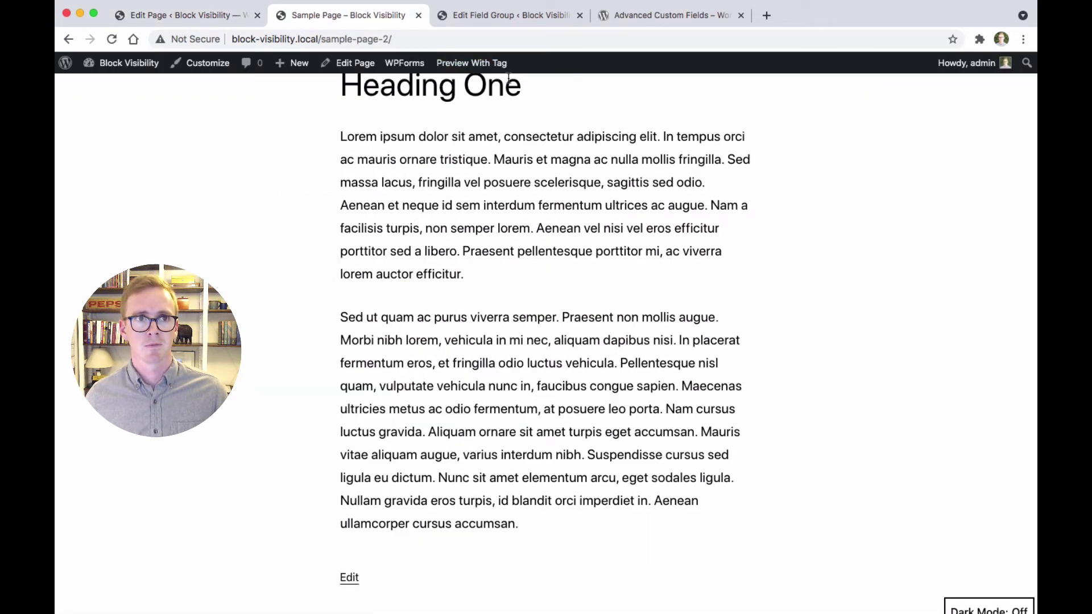
pyautogui.click(208, 21)
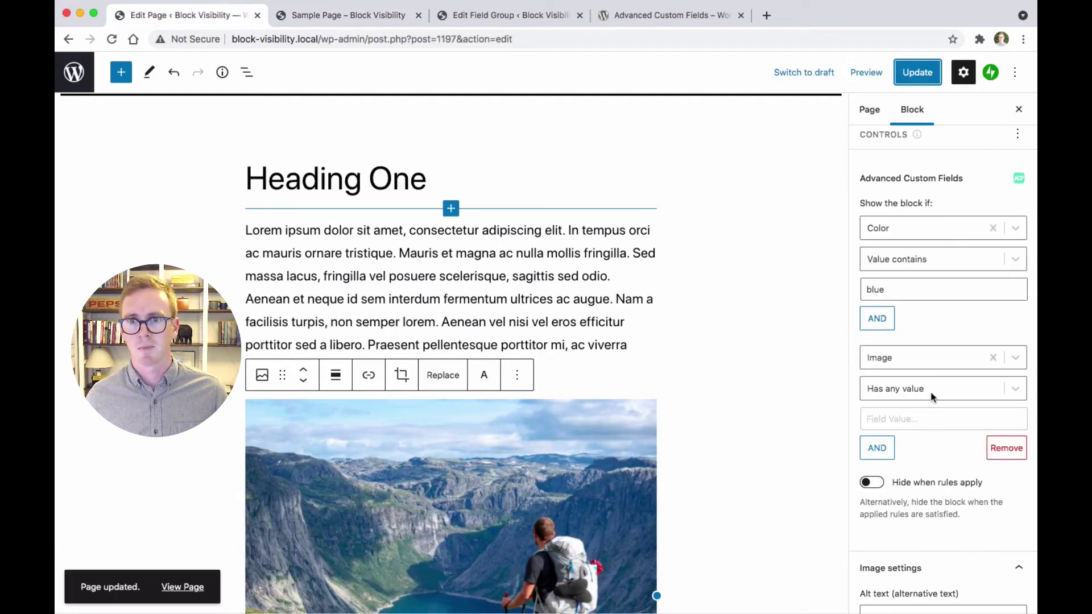
pyautogui.scroll(-5, 921, 466)
pyautogui.scroll(-10, 667, 425)
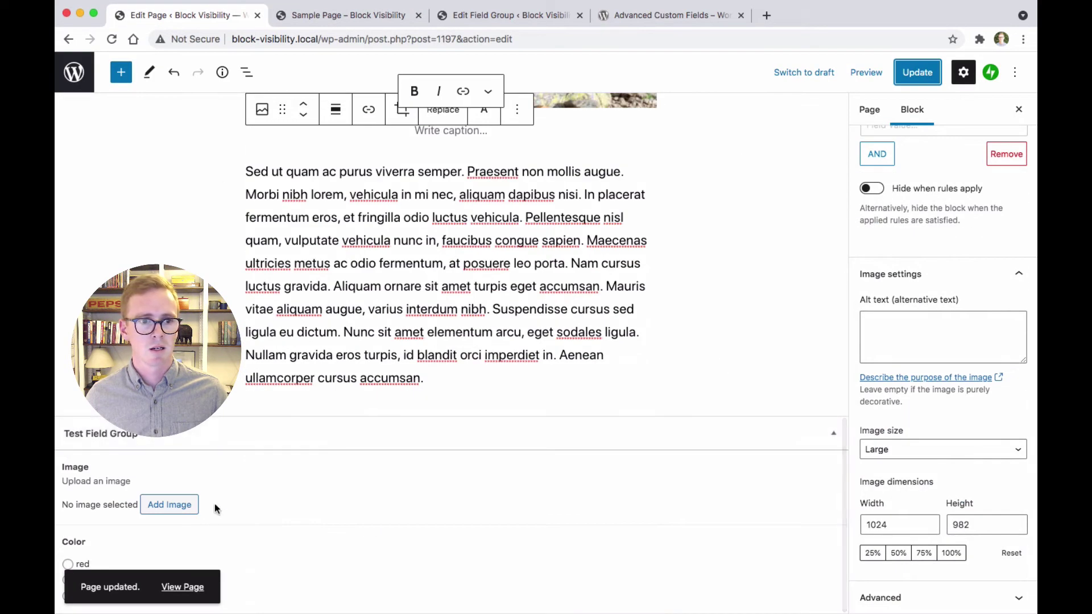
# Assign the mountain biker photo from the media library to the ACF Image field and update the page.
pyautogui.click(170, 505)
pyautogui.click(335, 227)
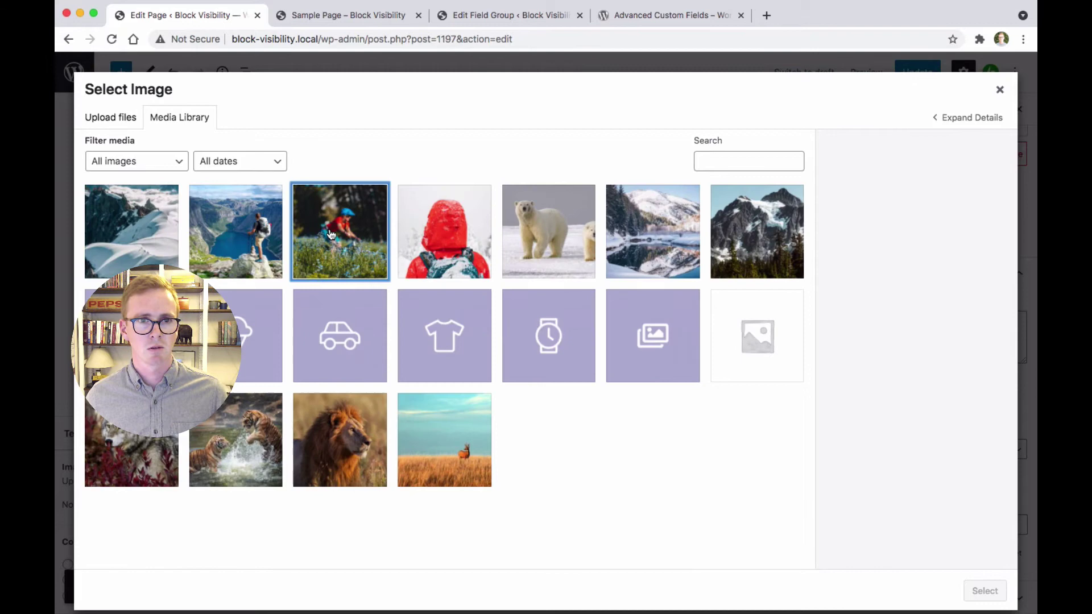
pyautogui.click(985, 591)
pyautogui.scroll(-4, 357, 531)
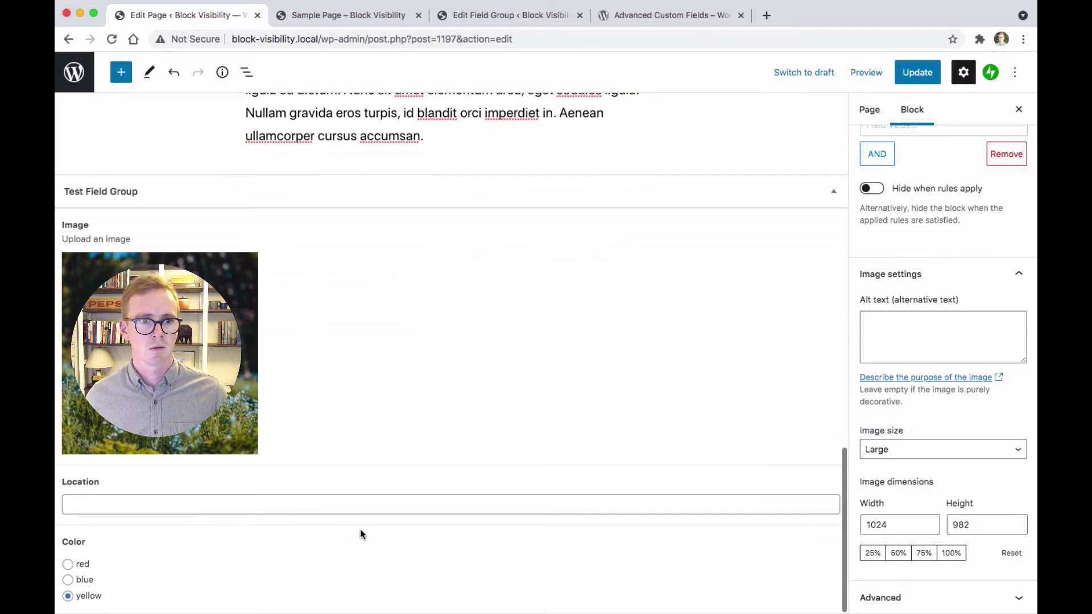
pyautogui.scroll(5, 361, 531)
pyautogui.click(917, 73)
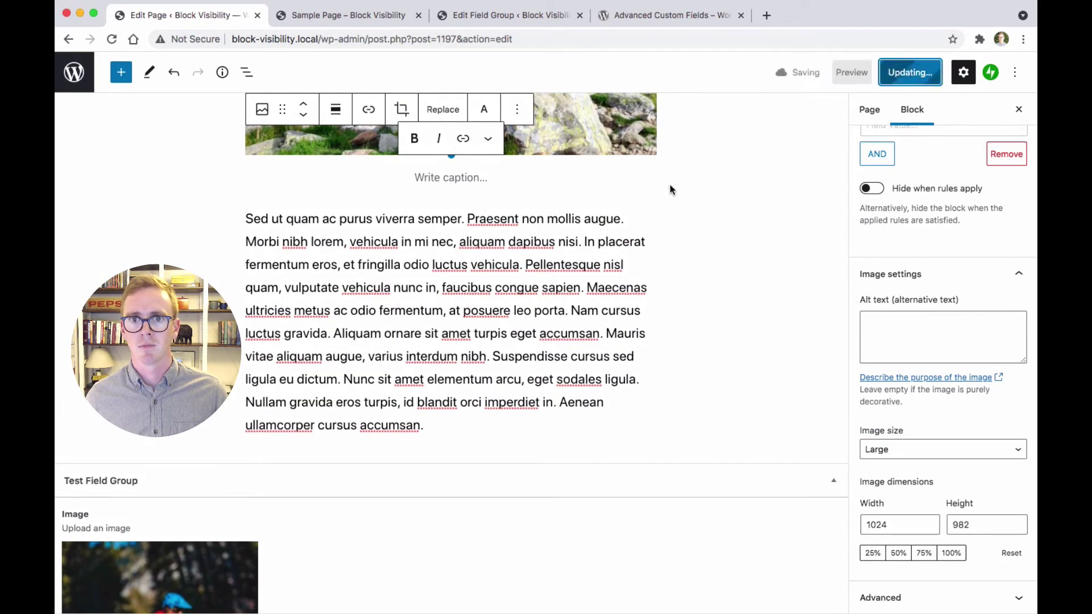
pyautogui.scroll(6, 679, 182)
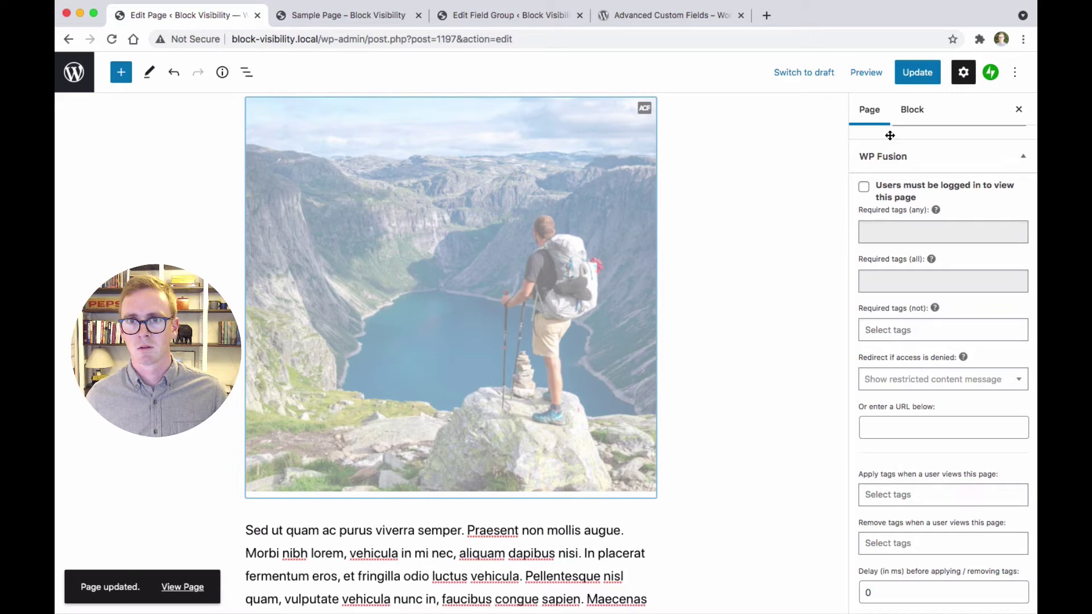
# Select the hiker image block, expand its Visibility rules, and scroll to the Test Field Group values.
pyautogui.click(919, 115)
pyautogui.click(624, 154)
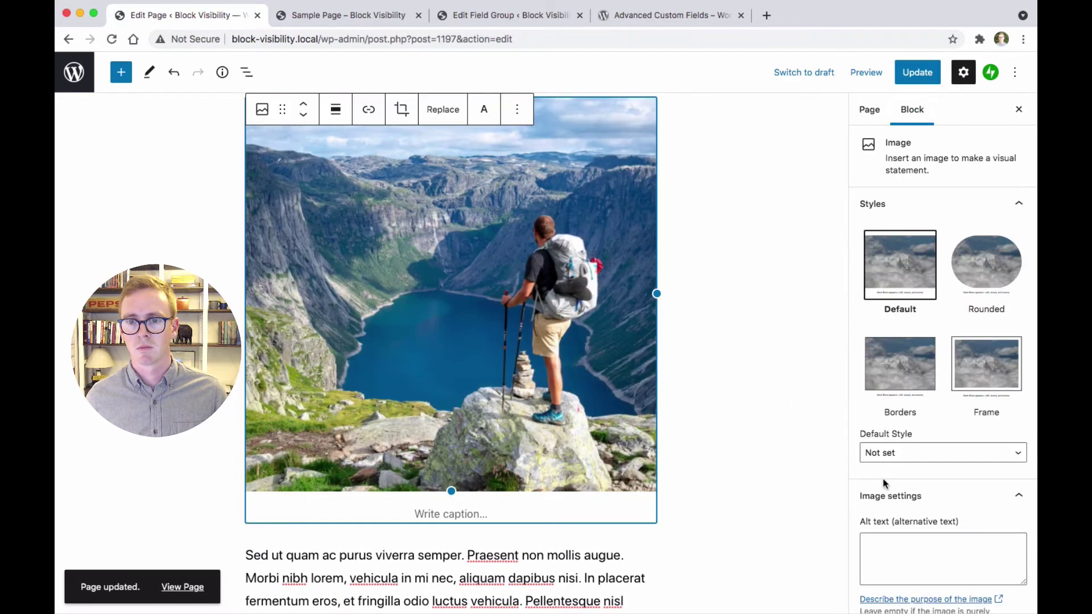
pyautogui.scroll(-5, 909, 500)
pyautogui.click(933, 563)
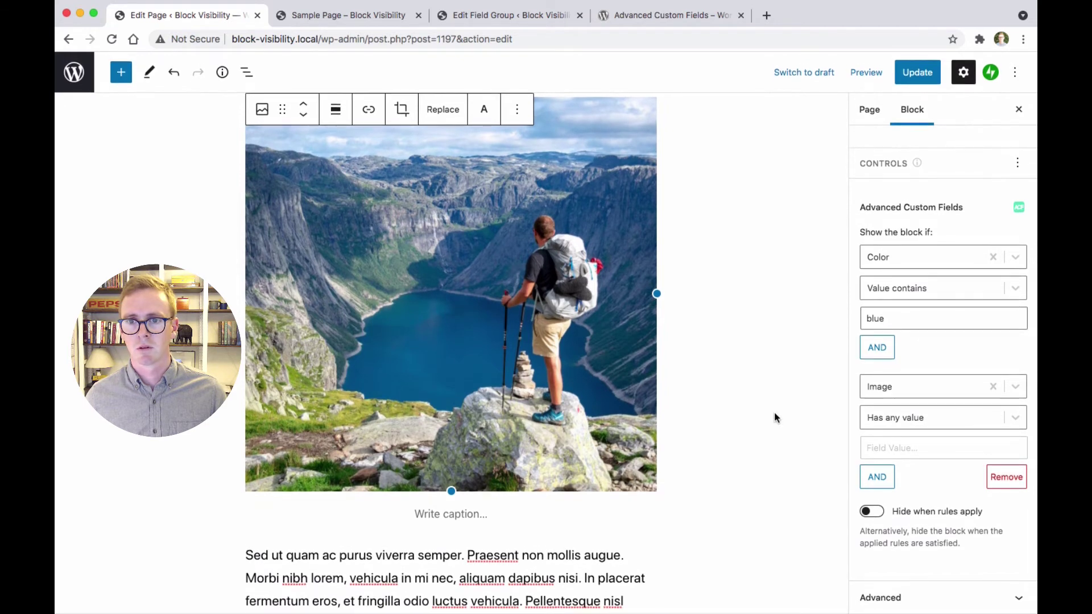
pyautogui.scroll(-10, 773, 412)
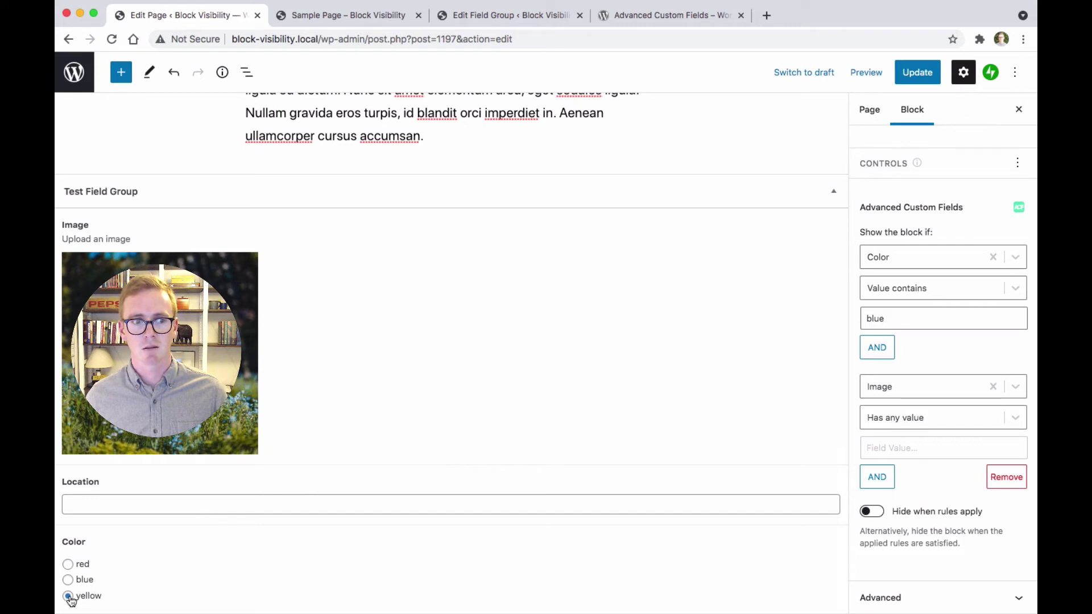
# Update the page and reload the live Sample Page to confirm the hiker image is still hidden.
pyautogui.click(917, 72)
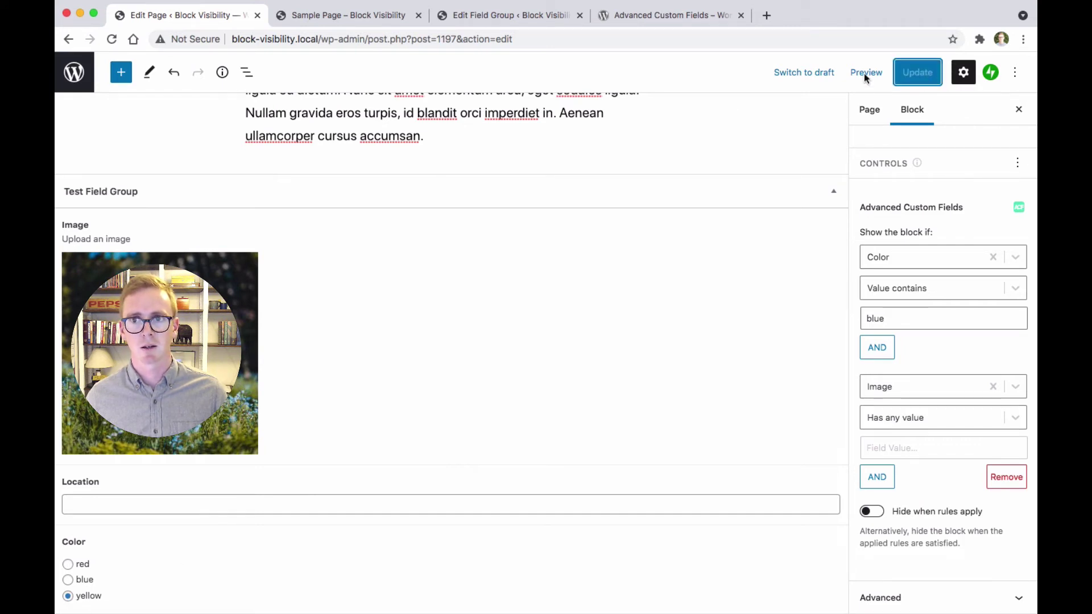
pyautogui.click(392, 17)
pyautogui.press('super+r')
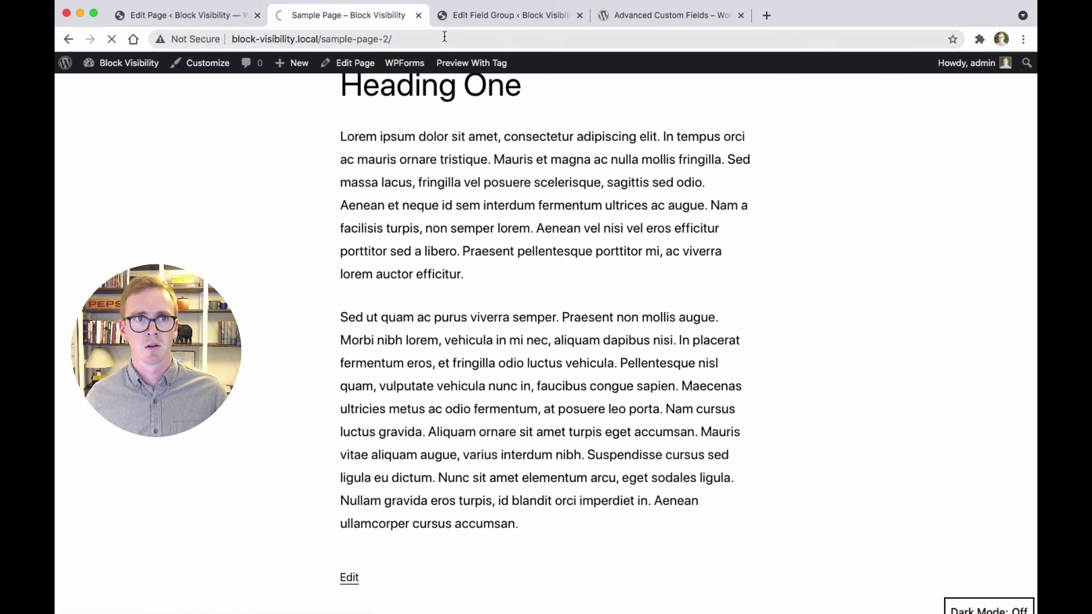
pyautogui.click(179, 17)
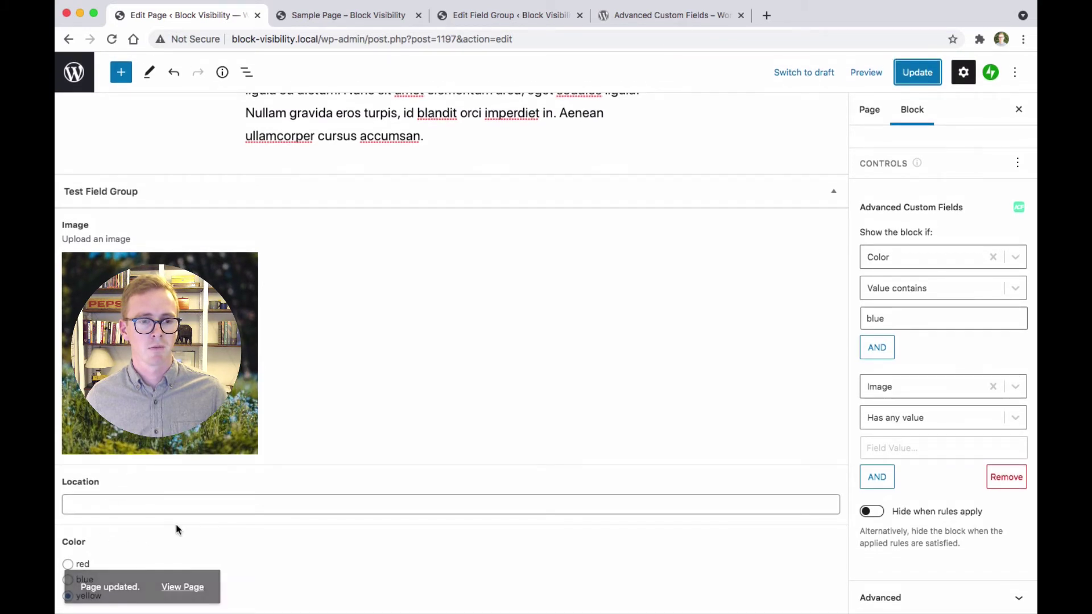
# Set Color to blue, update the page, and reload the live Sample Page to see the hiker image.
pyautogui.click(86, 585)
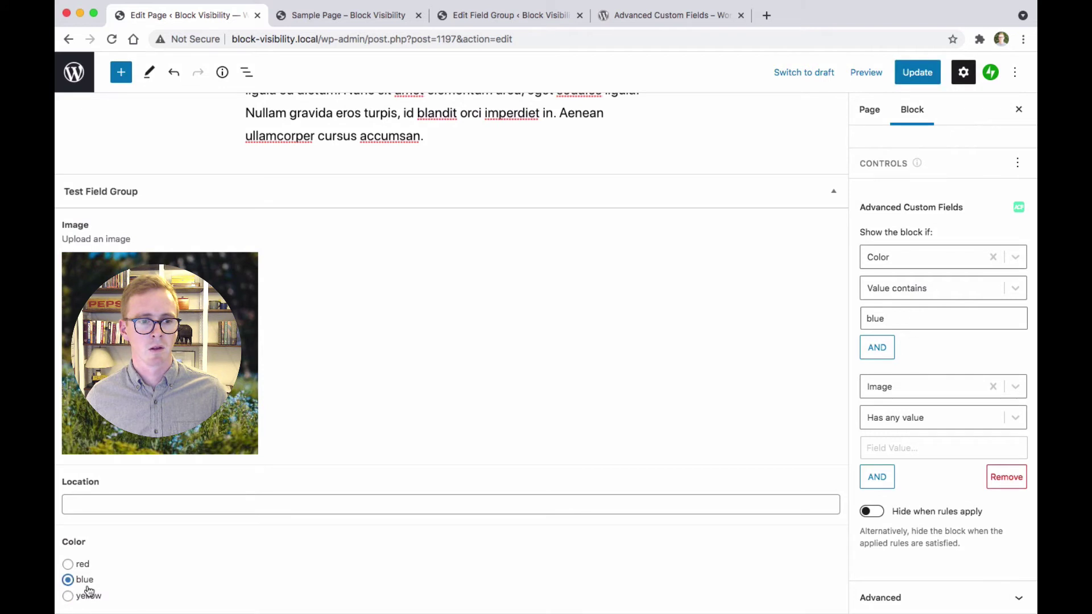
pyautogui.click(917, 72)
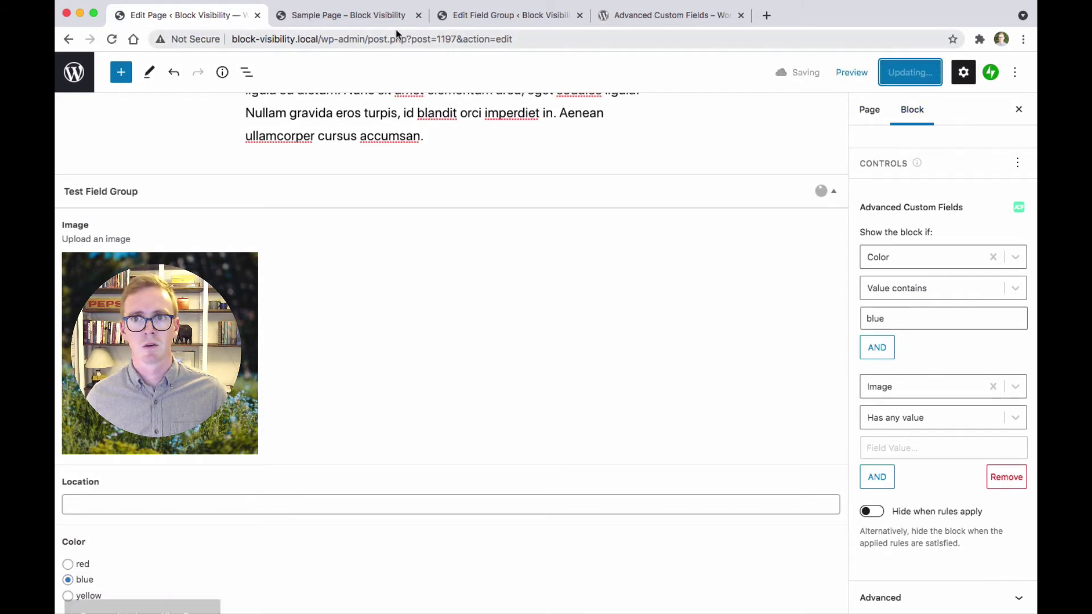
pyautogui.click(343, 16)
pyautogui.press('super+r')
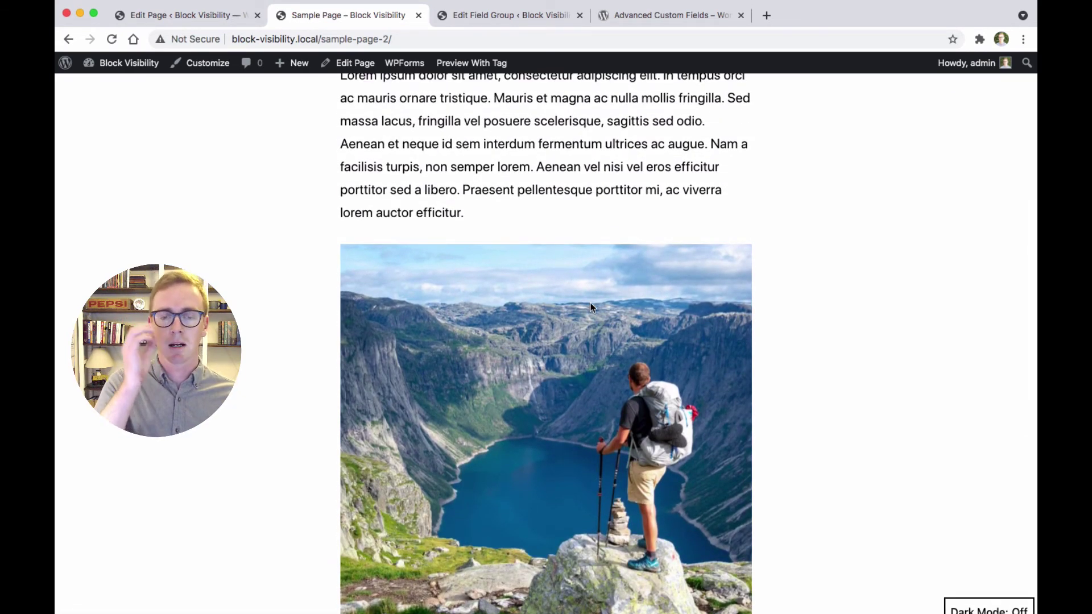
pyautogui.scroll(2, 591, 307)
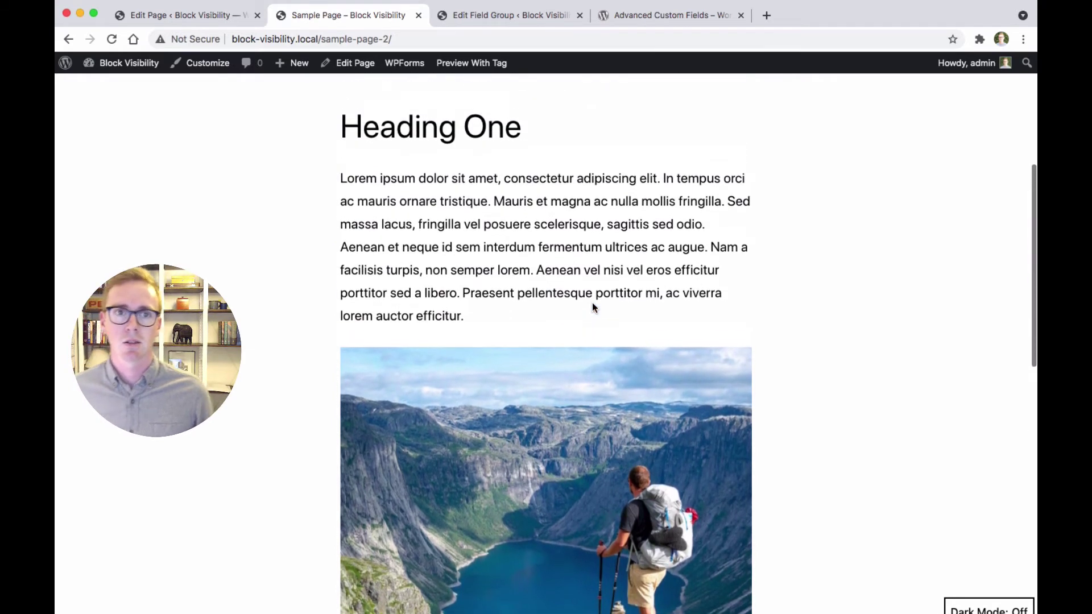
pyautogui.click(219, 22)
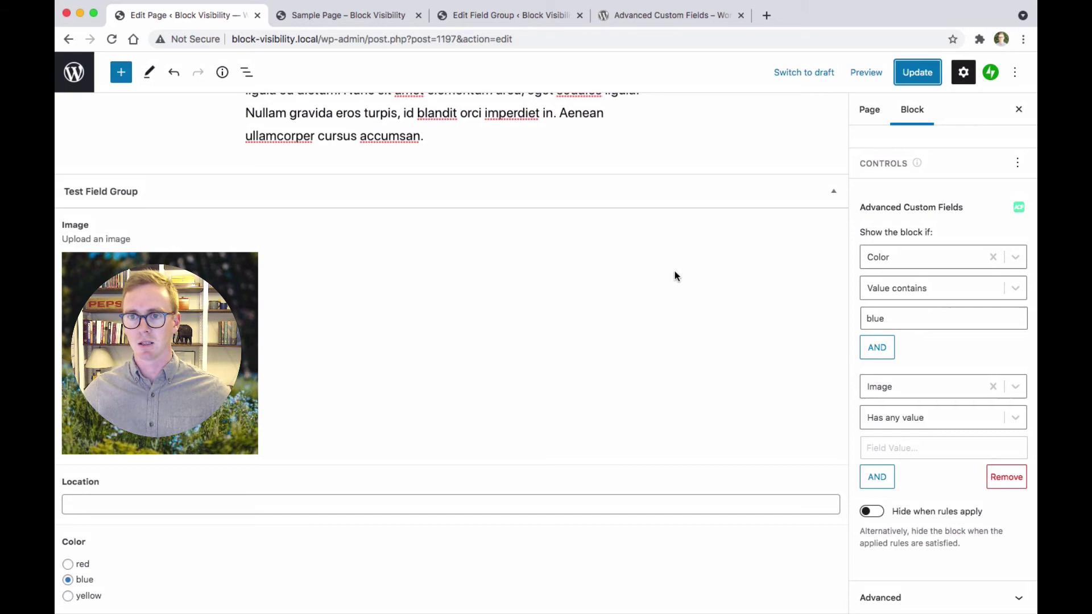
pyautogui.scroll(15, 575, 282)
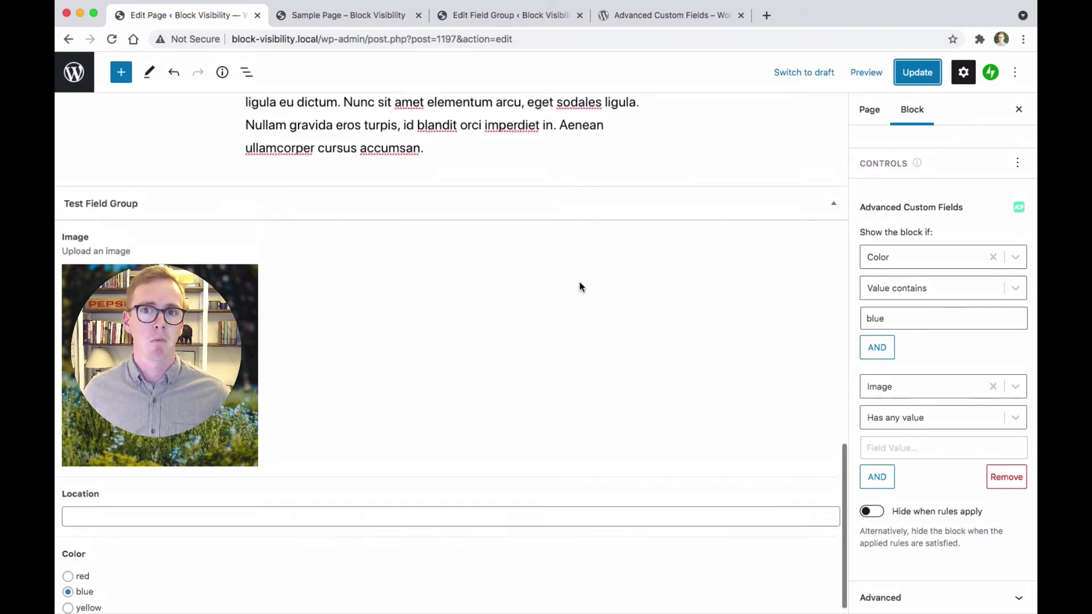
pyautogui.scroll(3, 579, 281)
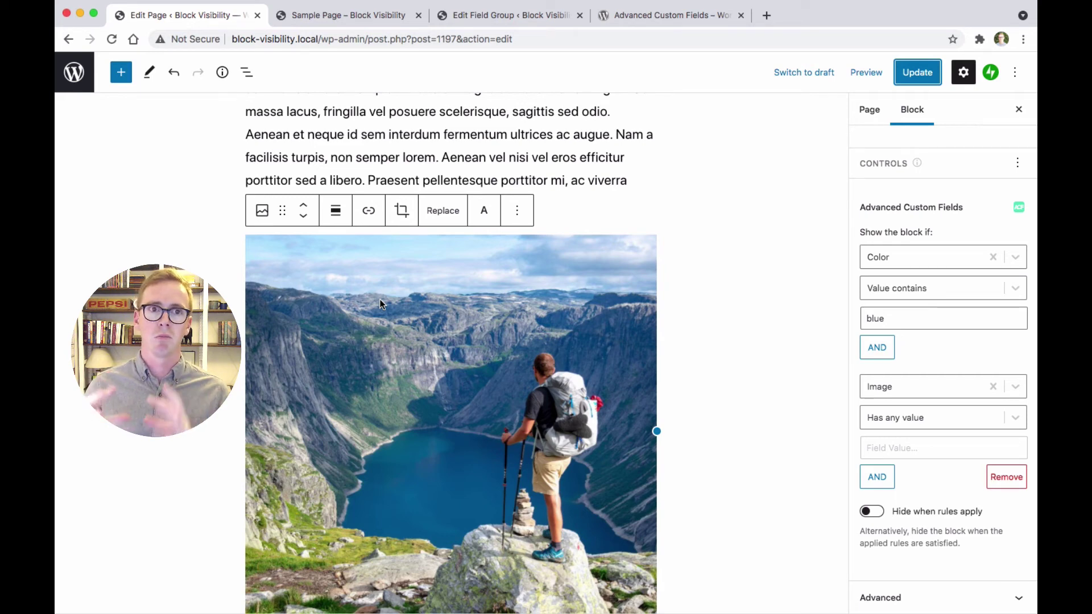
# Scroll through the live Sample Page to confirm the hiker image now appears.
pyautogui.click(347, 21)
pyautogui.scroll(5, 607, 220)
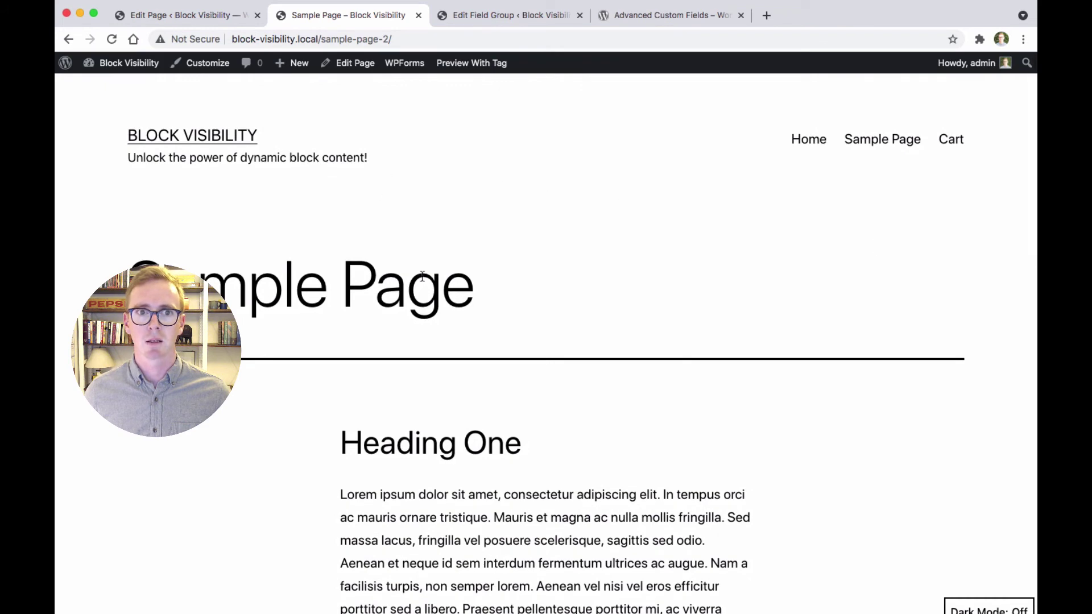
pyautogui.scroll(-3, 692, 227)
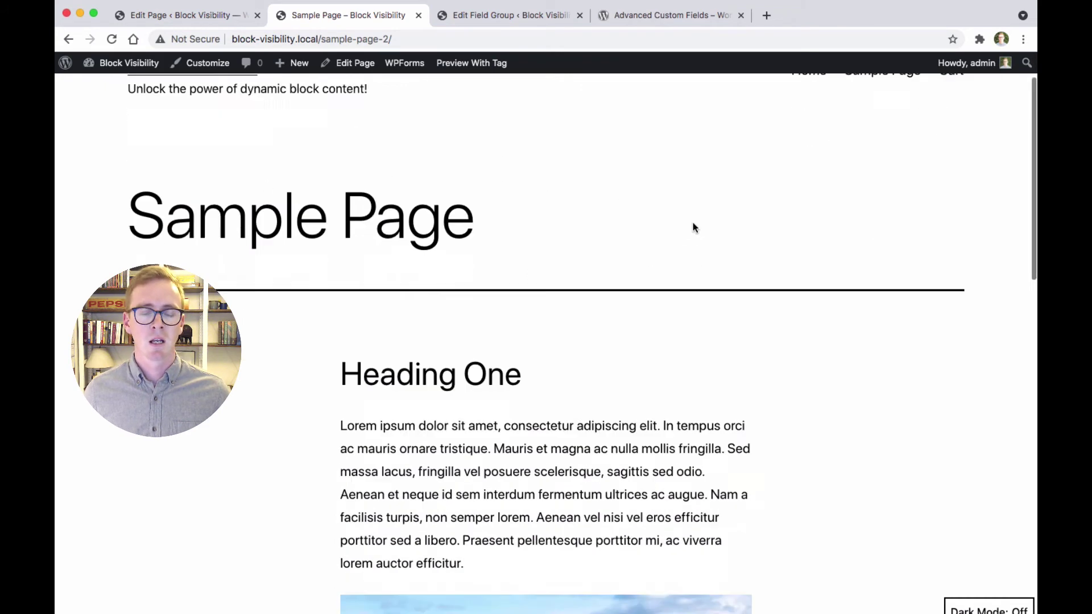
pyautogui.scroll(3, 693, 227)
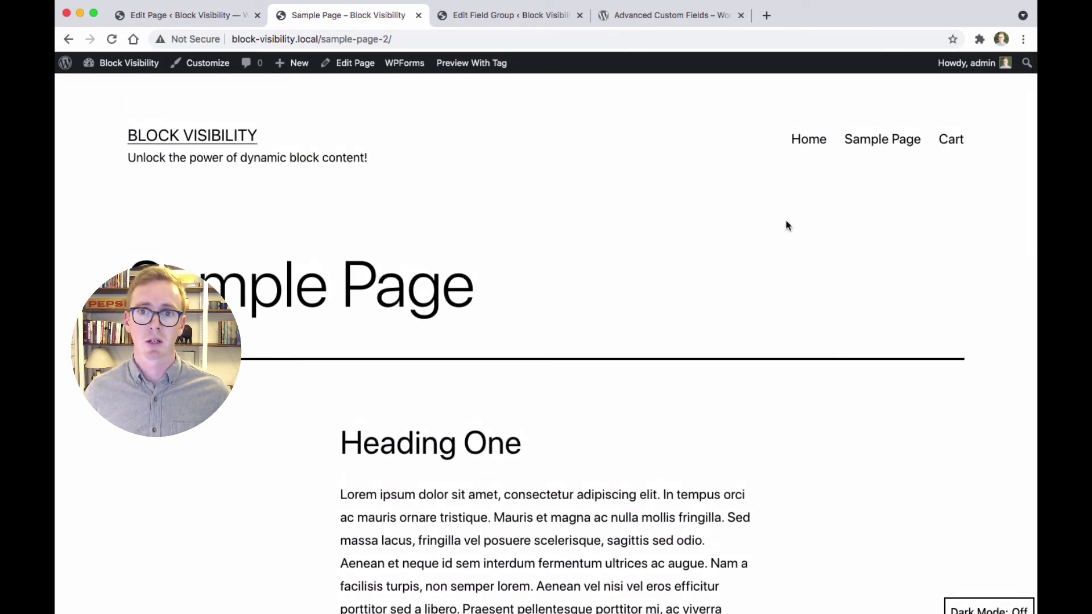
pyautogui.scroll(-2, 722, 281)
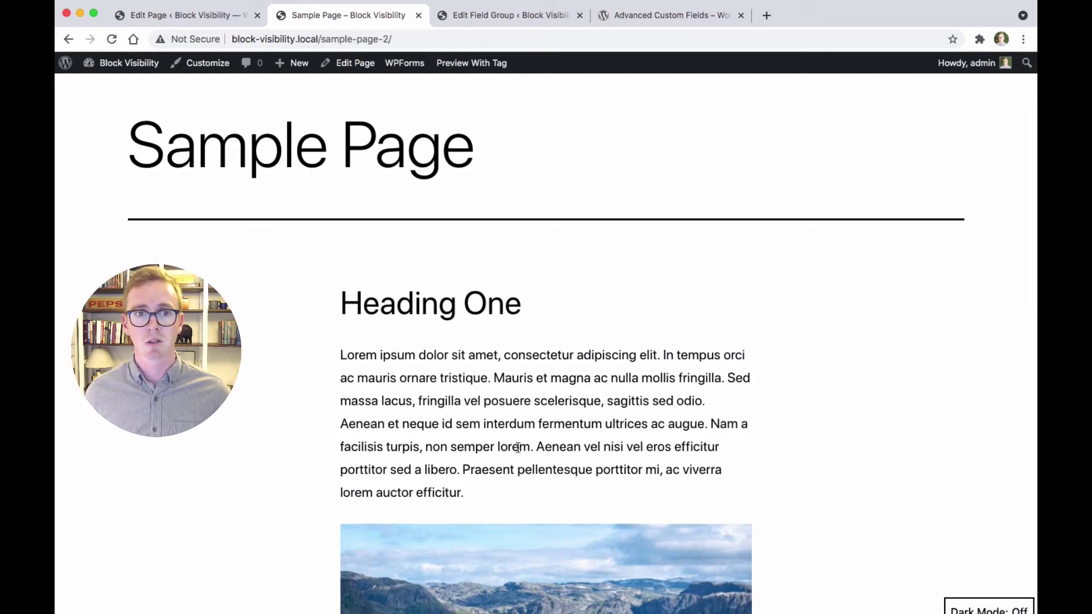
pyautogui.scroll(2, 515, 432)
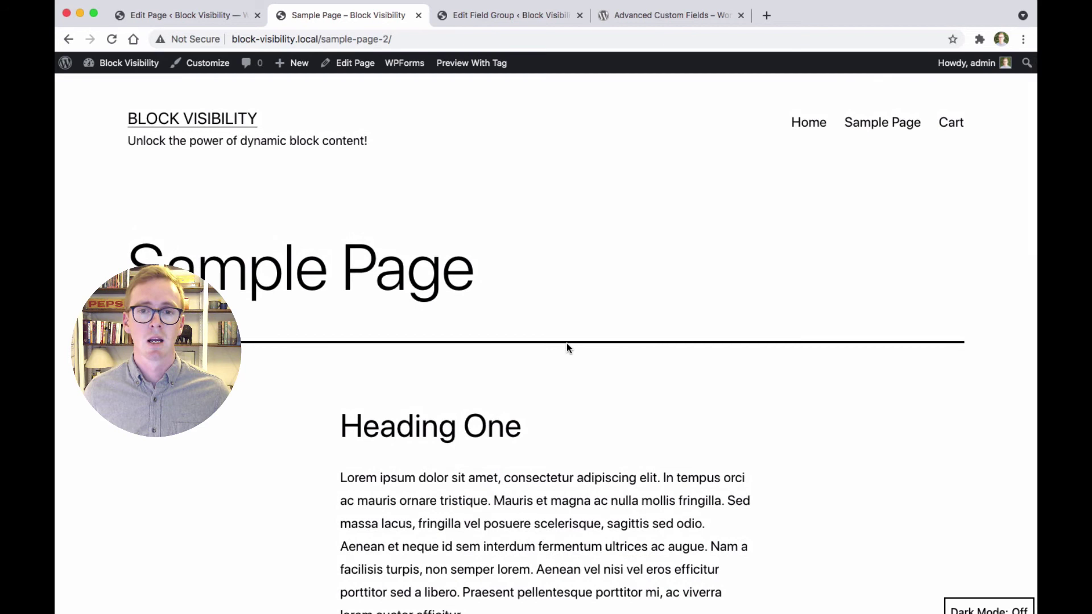
pyautogui.scroll(-3, 566, 343)
pyautogui.scroll(-4, 567, 343)
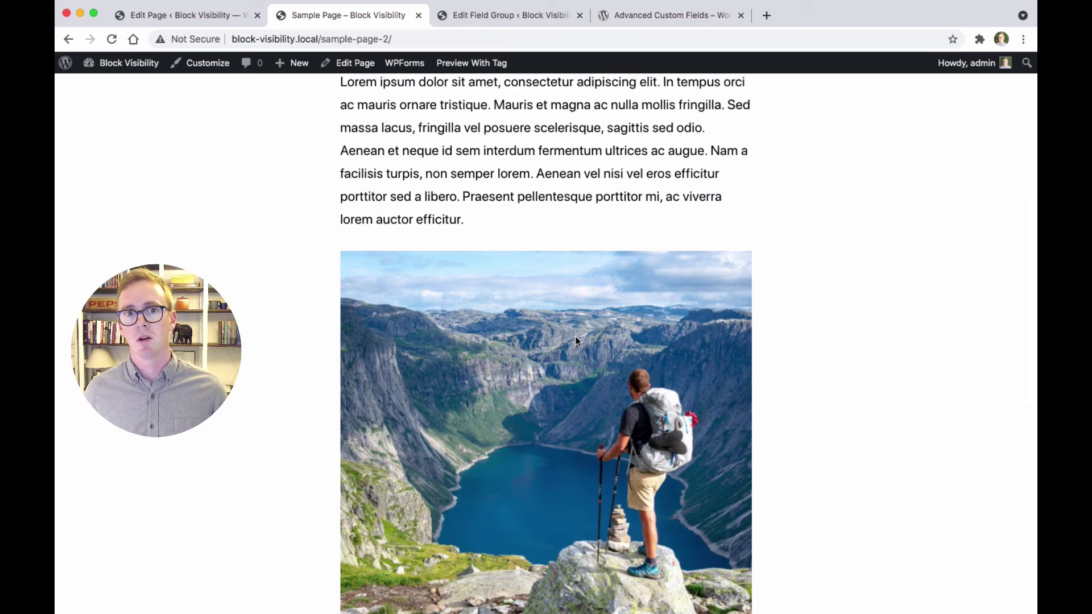
# Select the live Sample Page's web address, then return to the page editor.
pyautogui.click(192, 21)
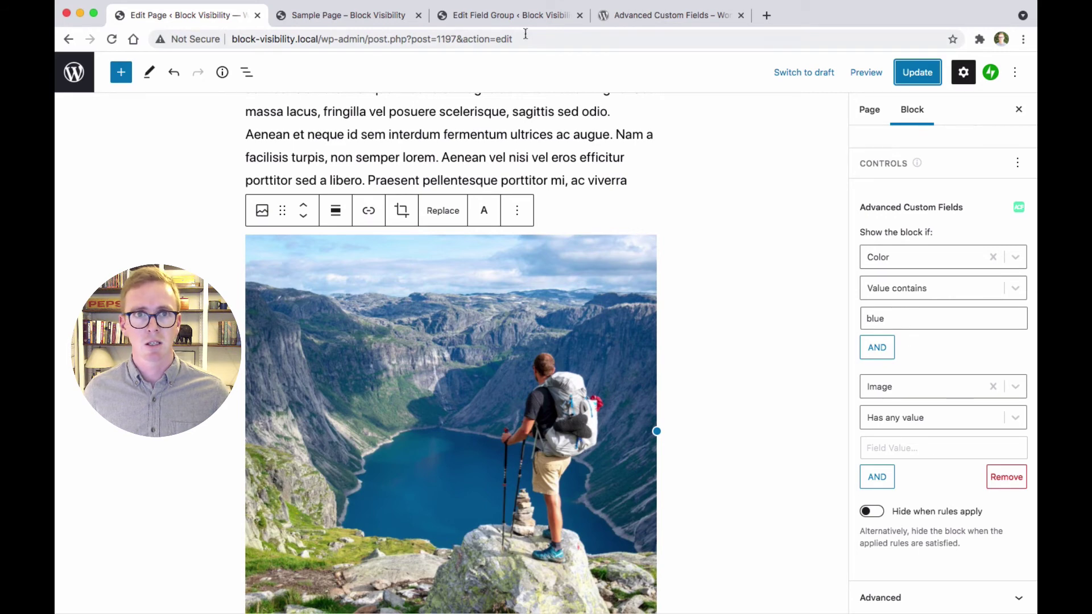
pyautogui.click(367, 16)
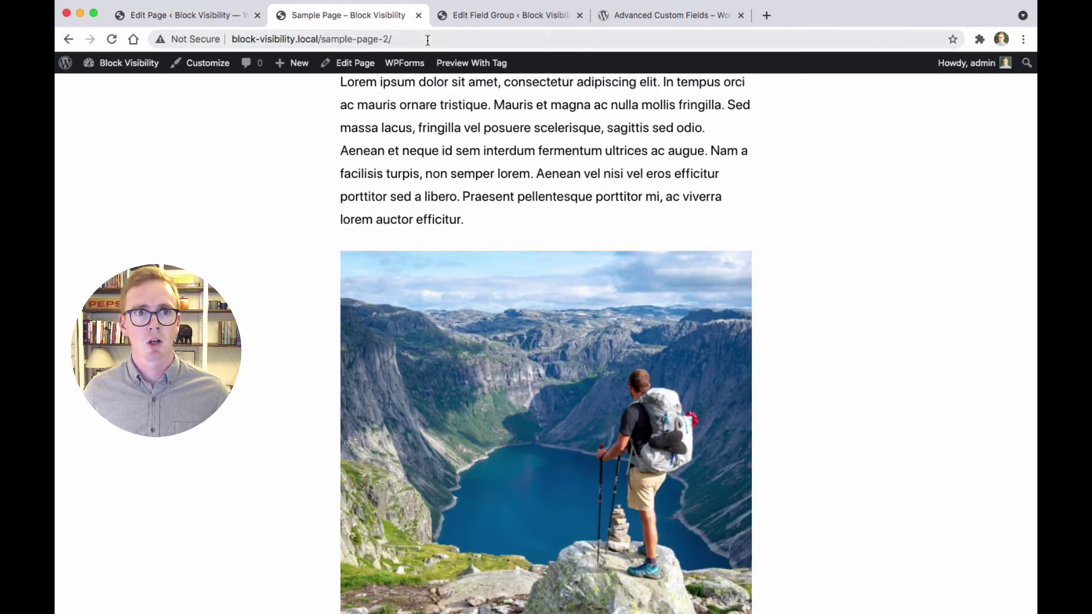
pyautogui.moveTo(428, 41); pyautogui.dragTo(232, 37)
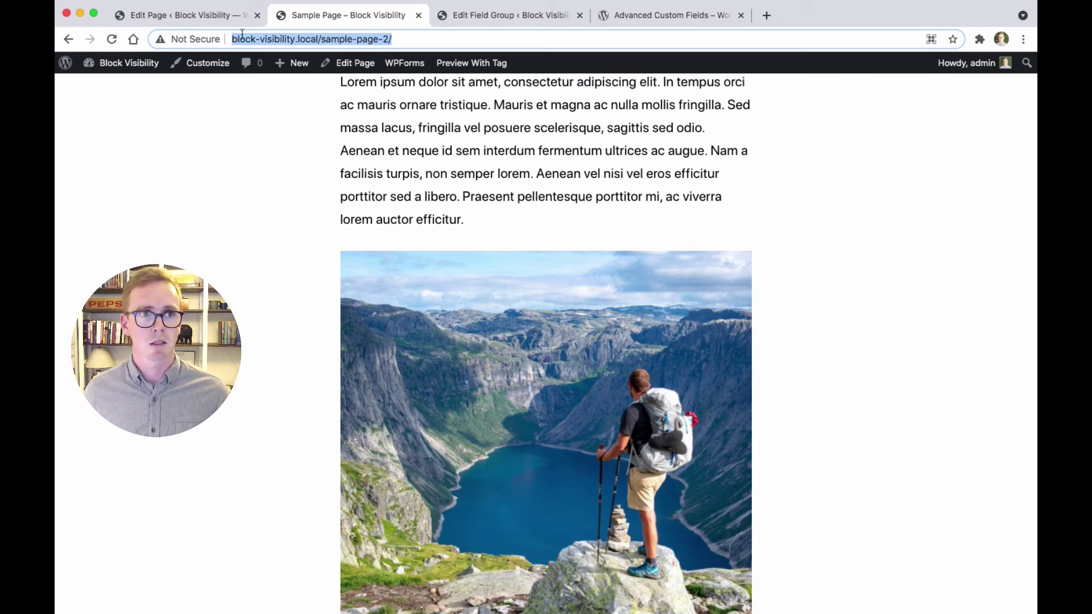
pyautogui.click(218, 16)
pyautogui.scroll(-1, 658, 287)
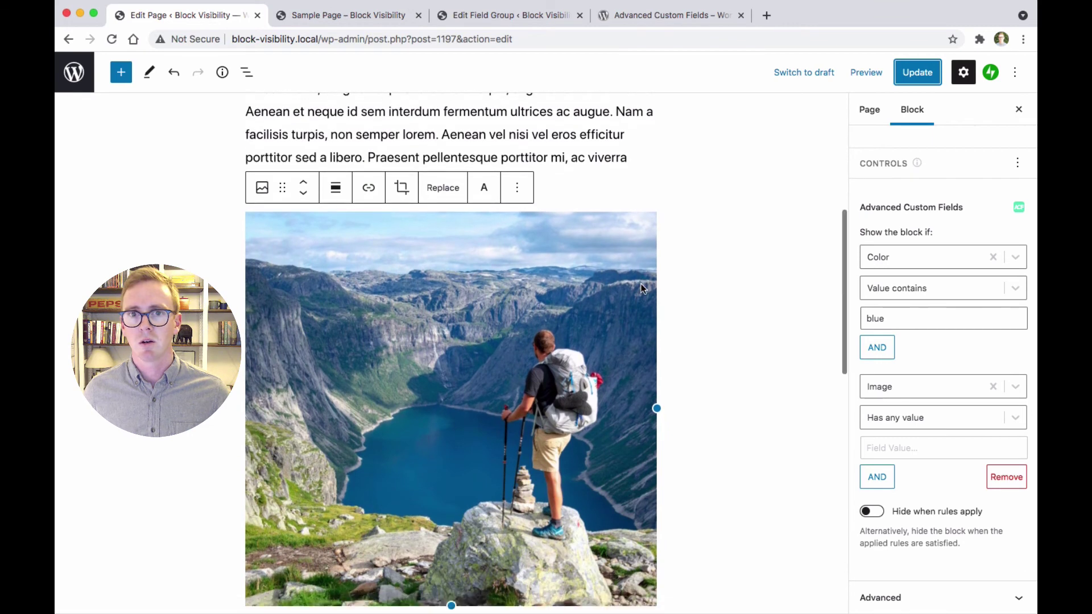
# Dismiss the Preview dropdown, select the hiker image block, and scroll to its Color and Image visibility rules.
pyautogui.click(863, 73)
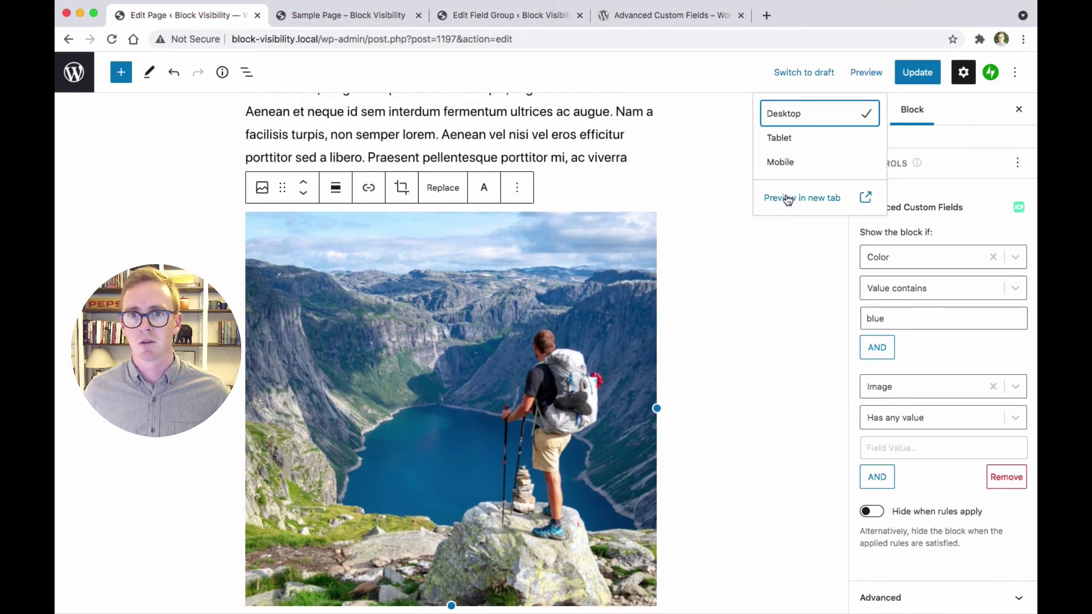
pyautogui.click(786, 260)
pyautogui.click(606, 171)
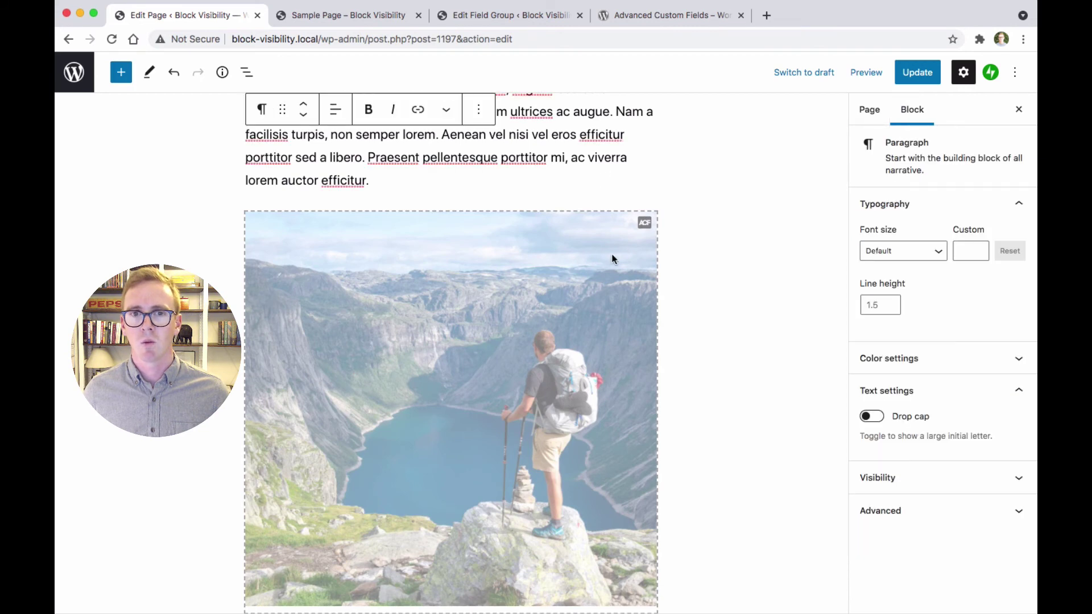
pyautogui.click(613, 259)
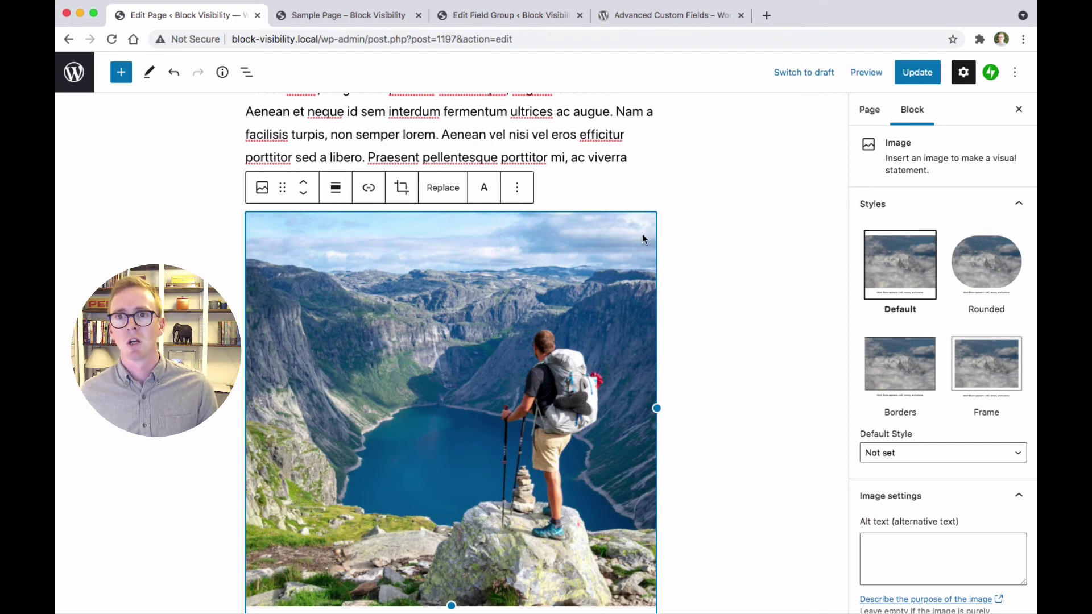
pyautogui.click(866, 73)
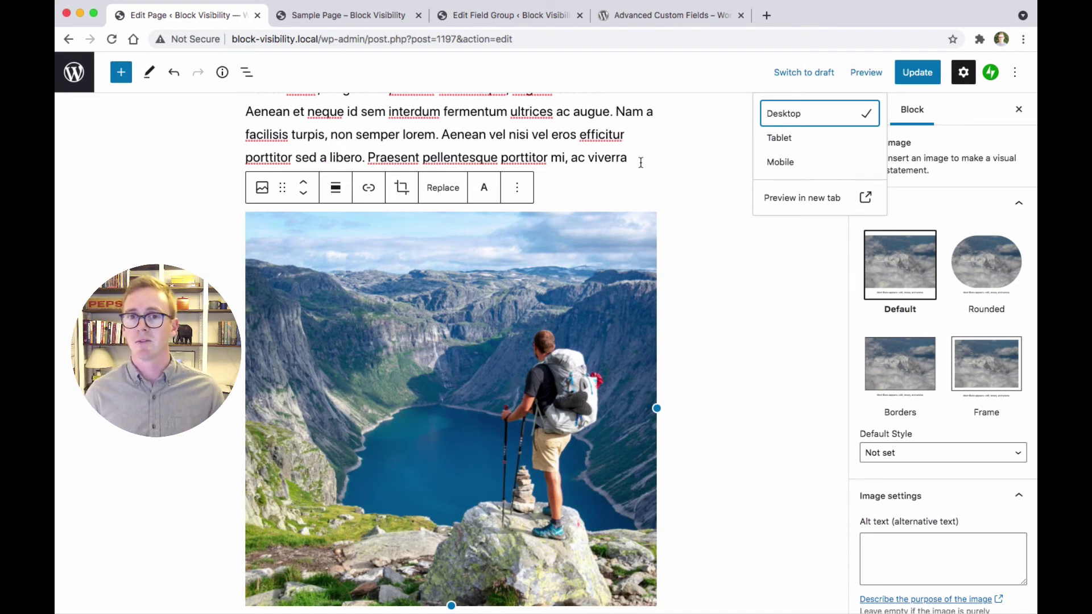
pyautogui.scroll(-1, 621, 281)
pyautogui.click(621, 281)
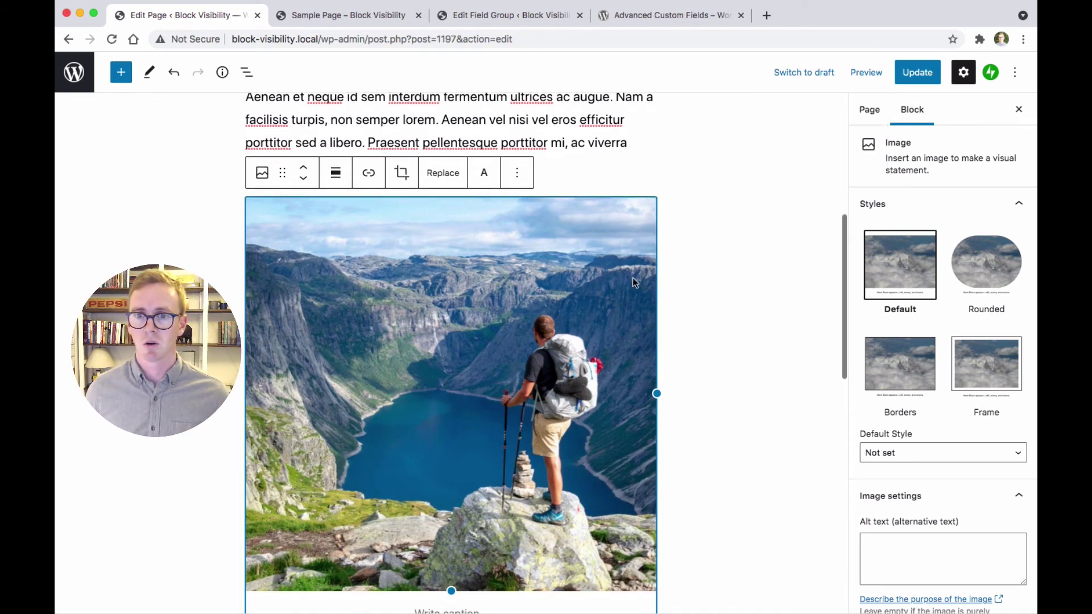
pyautogui.scroll(-4, 867, 407)
pyautogui.scroll(-10, 866, 407)
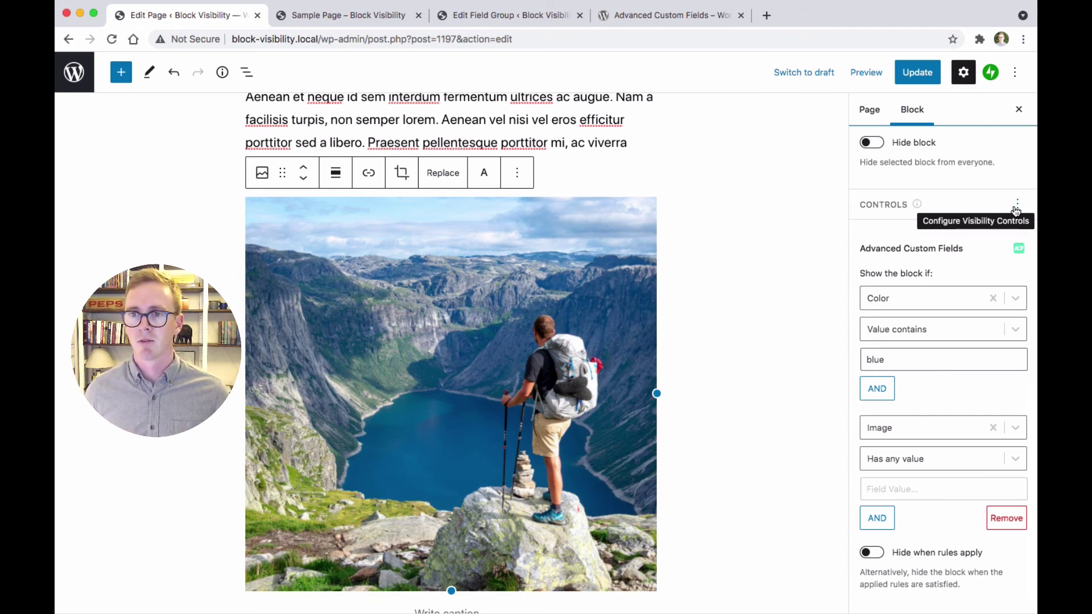
pyautogui.click(1016, 205)
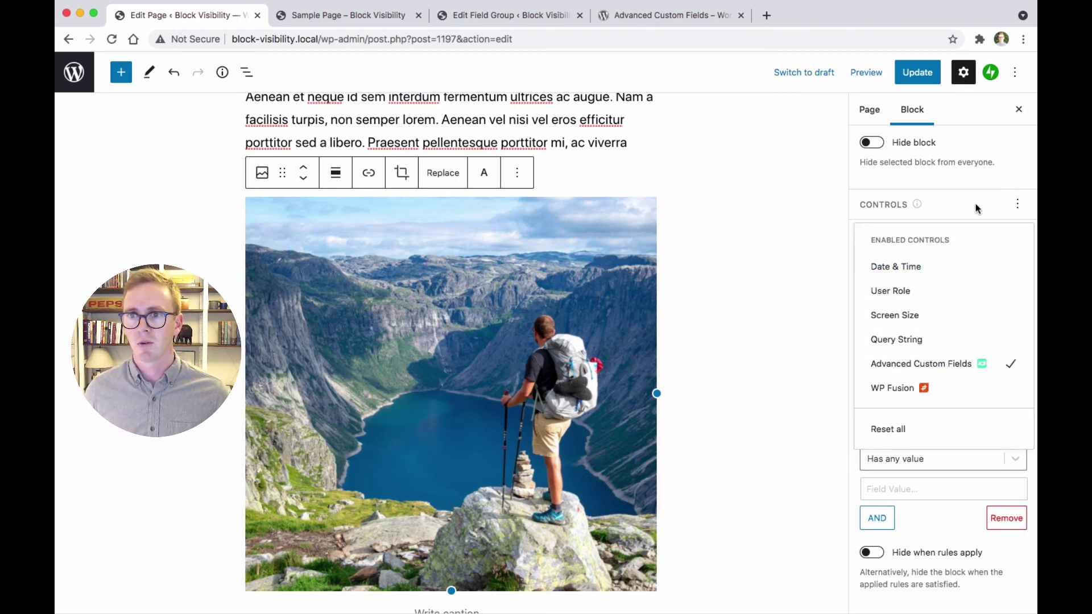
pyautogui.press('Escape')
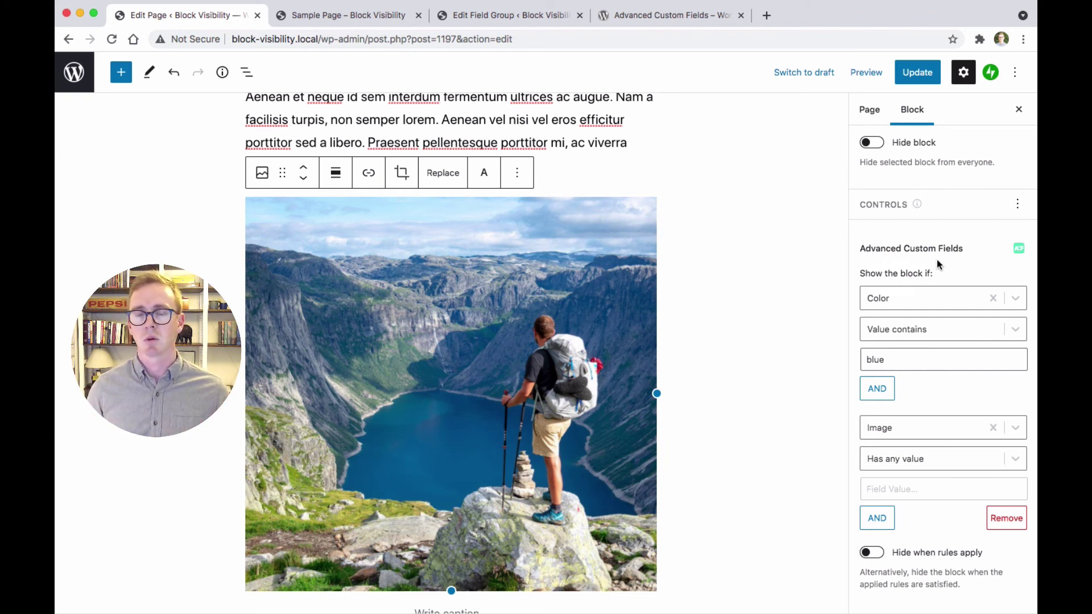
pyautogui.click(372, 20)
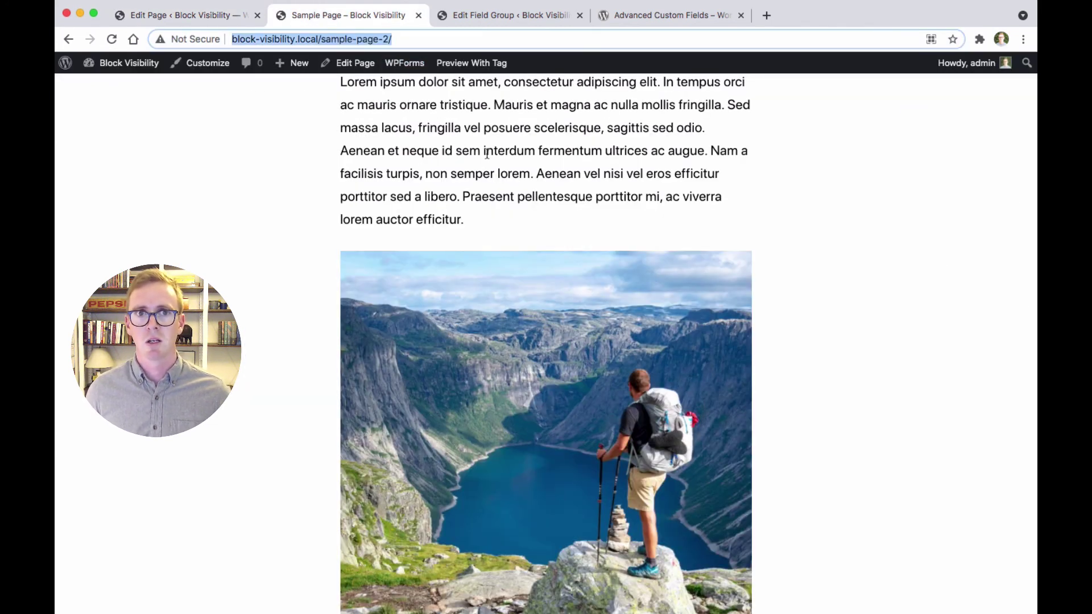
pyautogui.scroll(3, 485, 197)
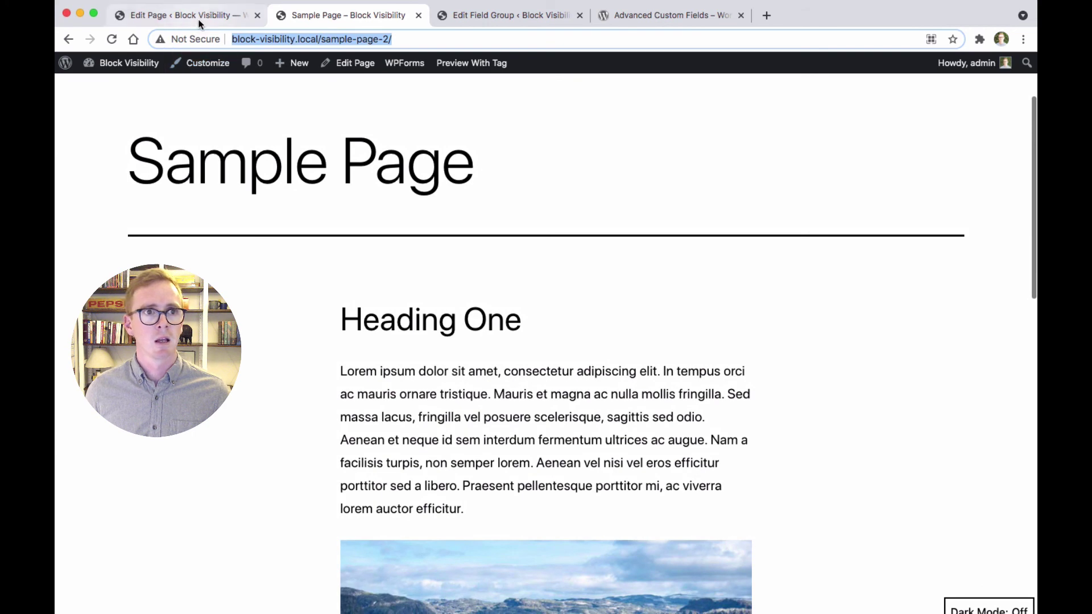
pyautogui.click(199, 18)
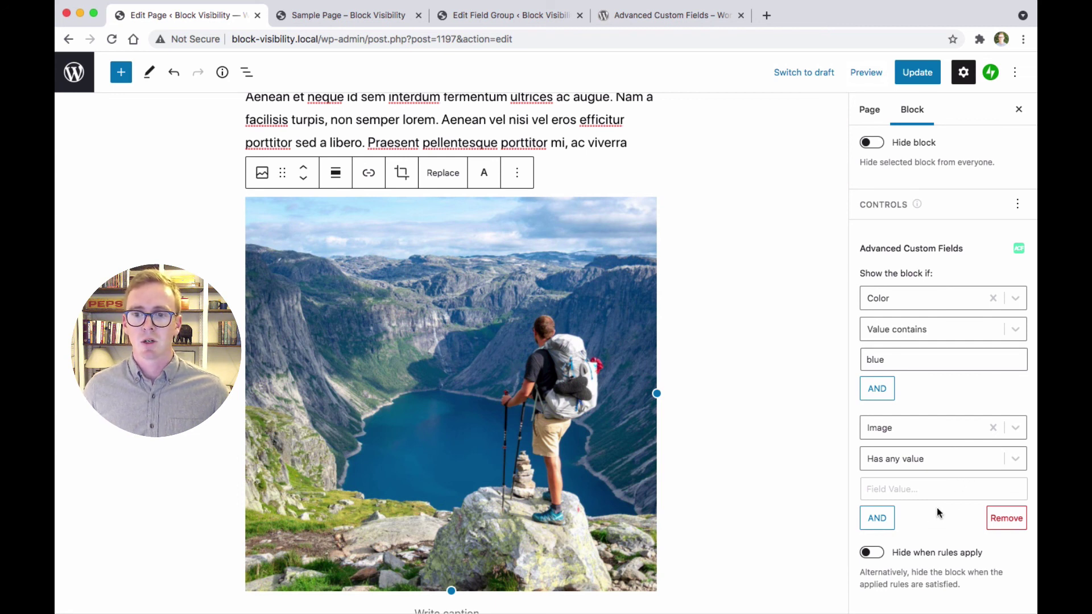
# Turn on 'Hide when rules apply' and add a third, empty AND condition under the Image rule.
pyautogui.click(870, 554)
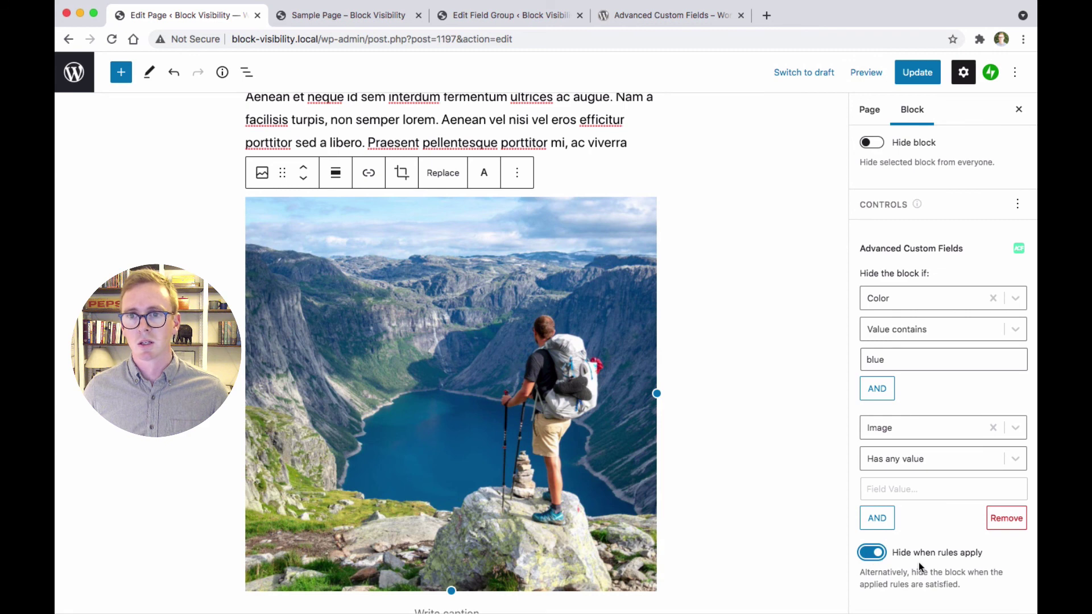
pyautogui.click(876, 518)
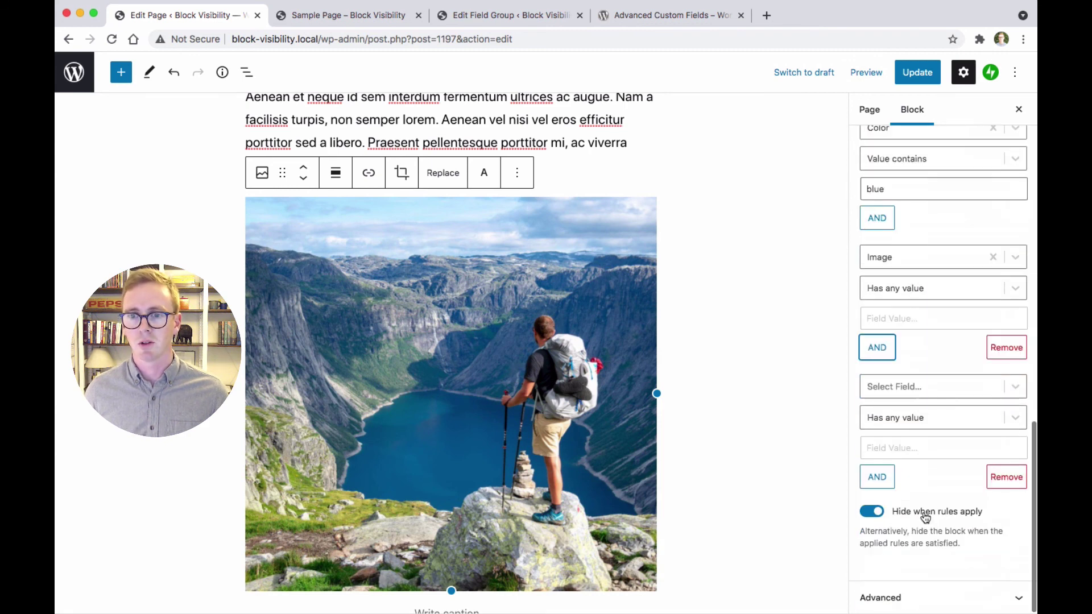
pyautogui.scroll(2, 911, 496)
pyautogui.scroll(2, 907, 513)
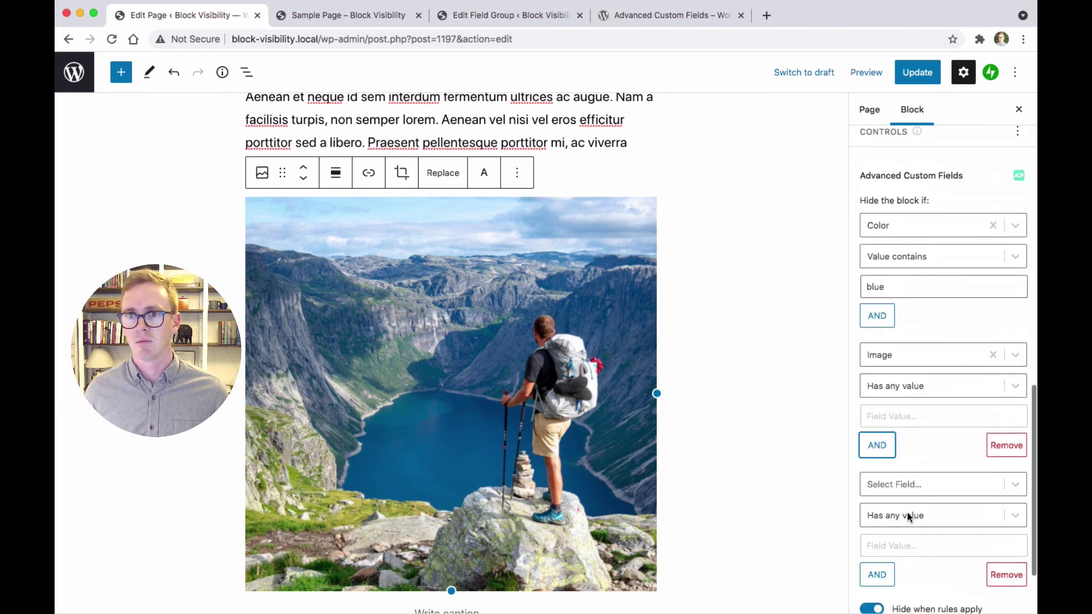
# Toggle 'Hide when rules apply' off and back on, leaving hiding enabled.
pyautogui.click(870, 609)
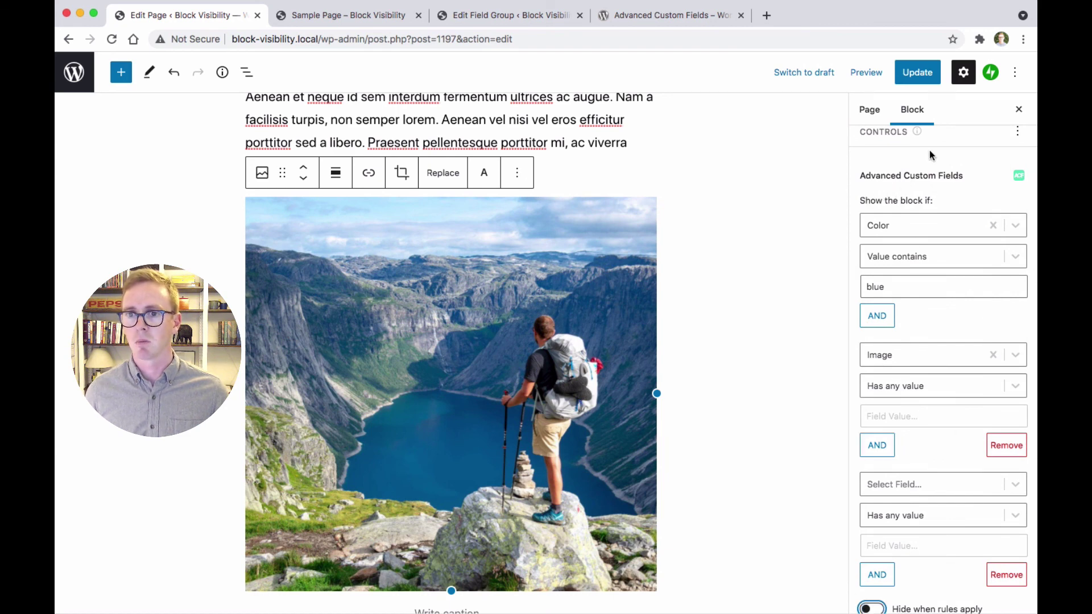
pyautogui.scroll(-4, 911, 387)
pyautogui.click(871, 513)
pyautogui.scroll(4, 929, 500)
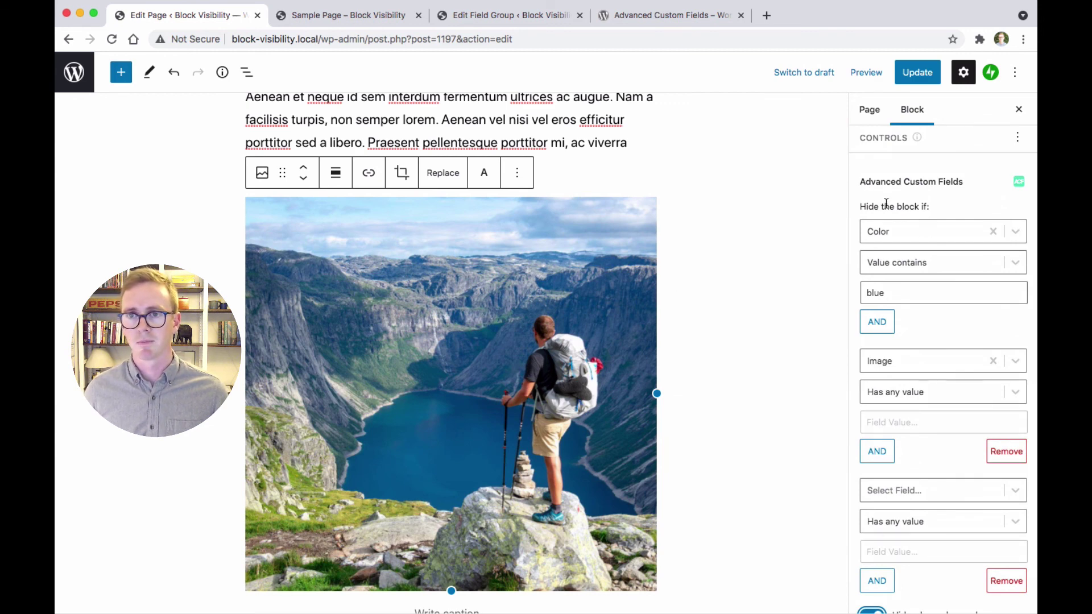
pyautogui.scroll(3, 905, 255)
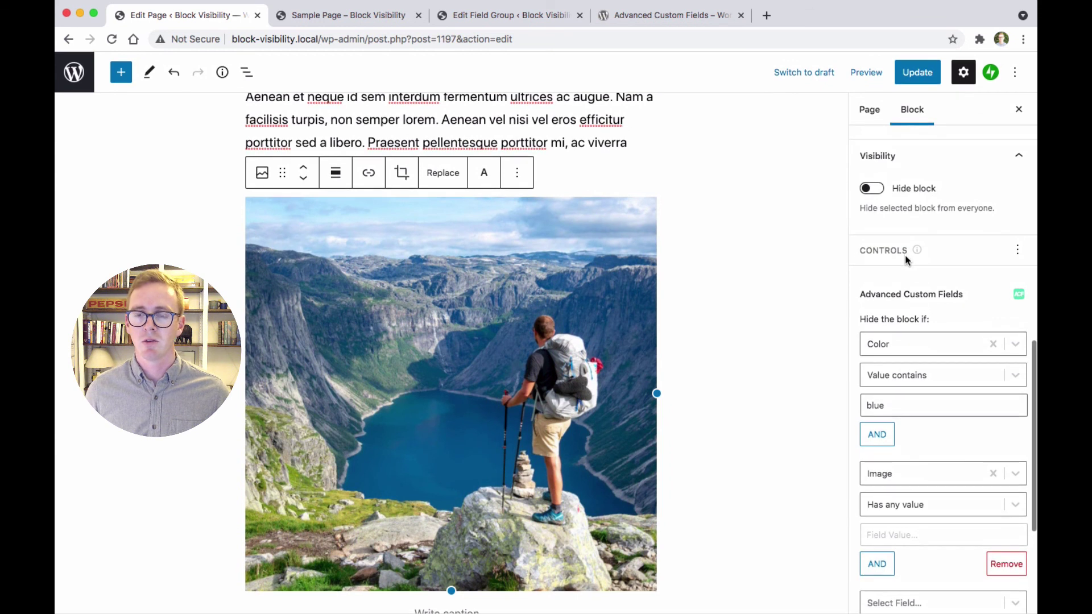
pyautogui.scroll(-4, 905, 259)
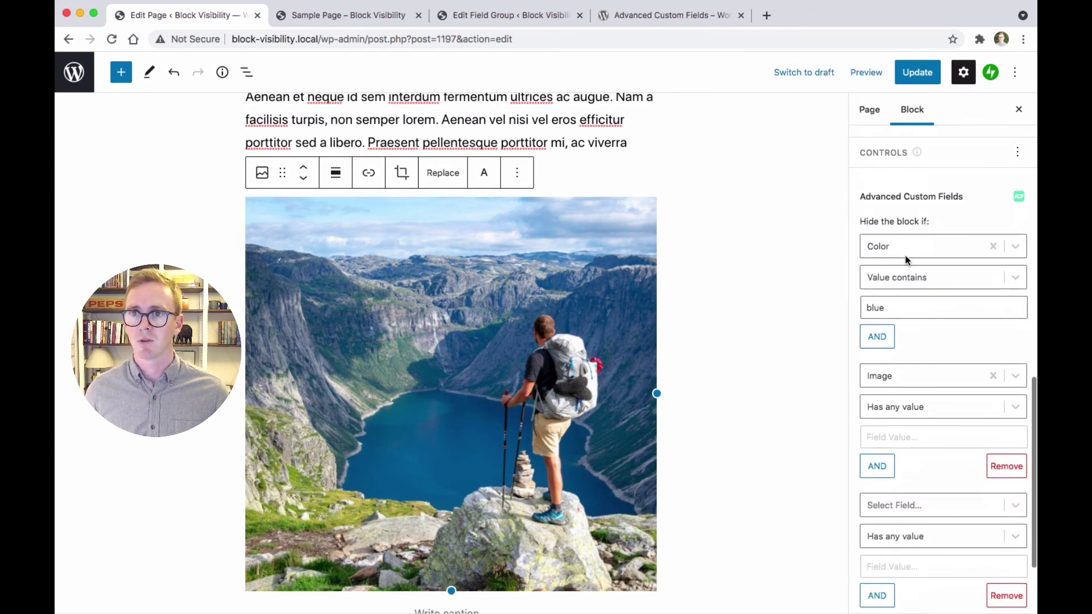